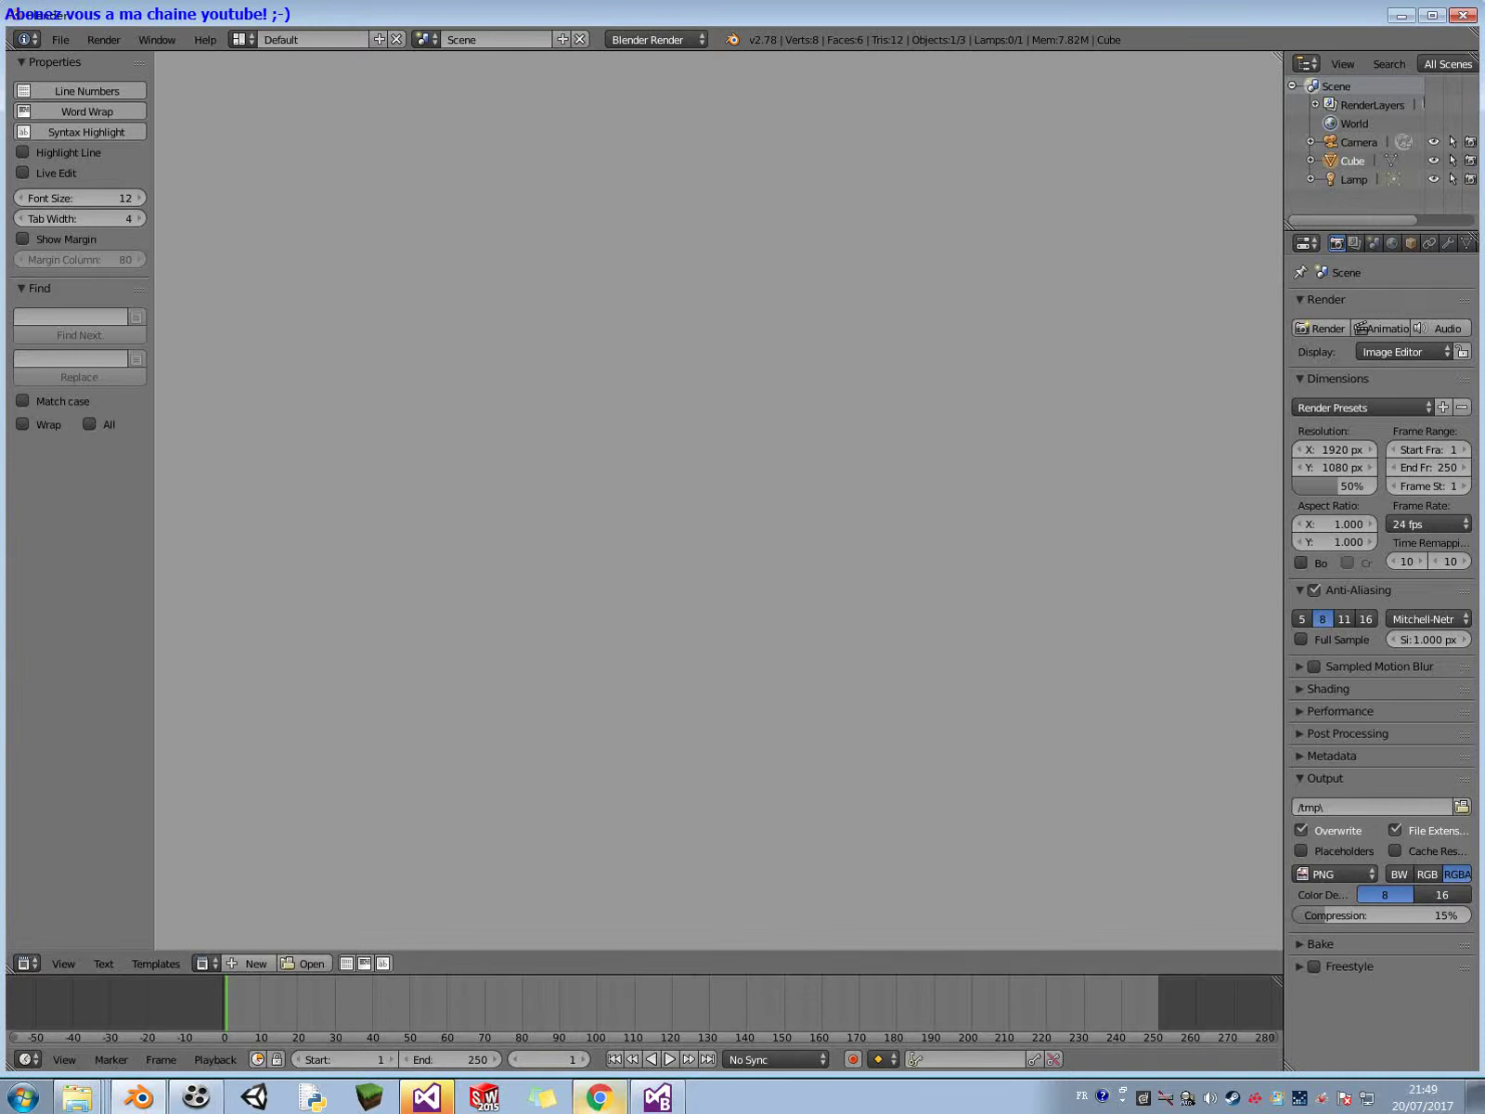
Switch to Chrome and download the code_autocomplete repository as a ZIP.
key(alt+Tab)
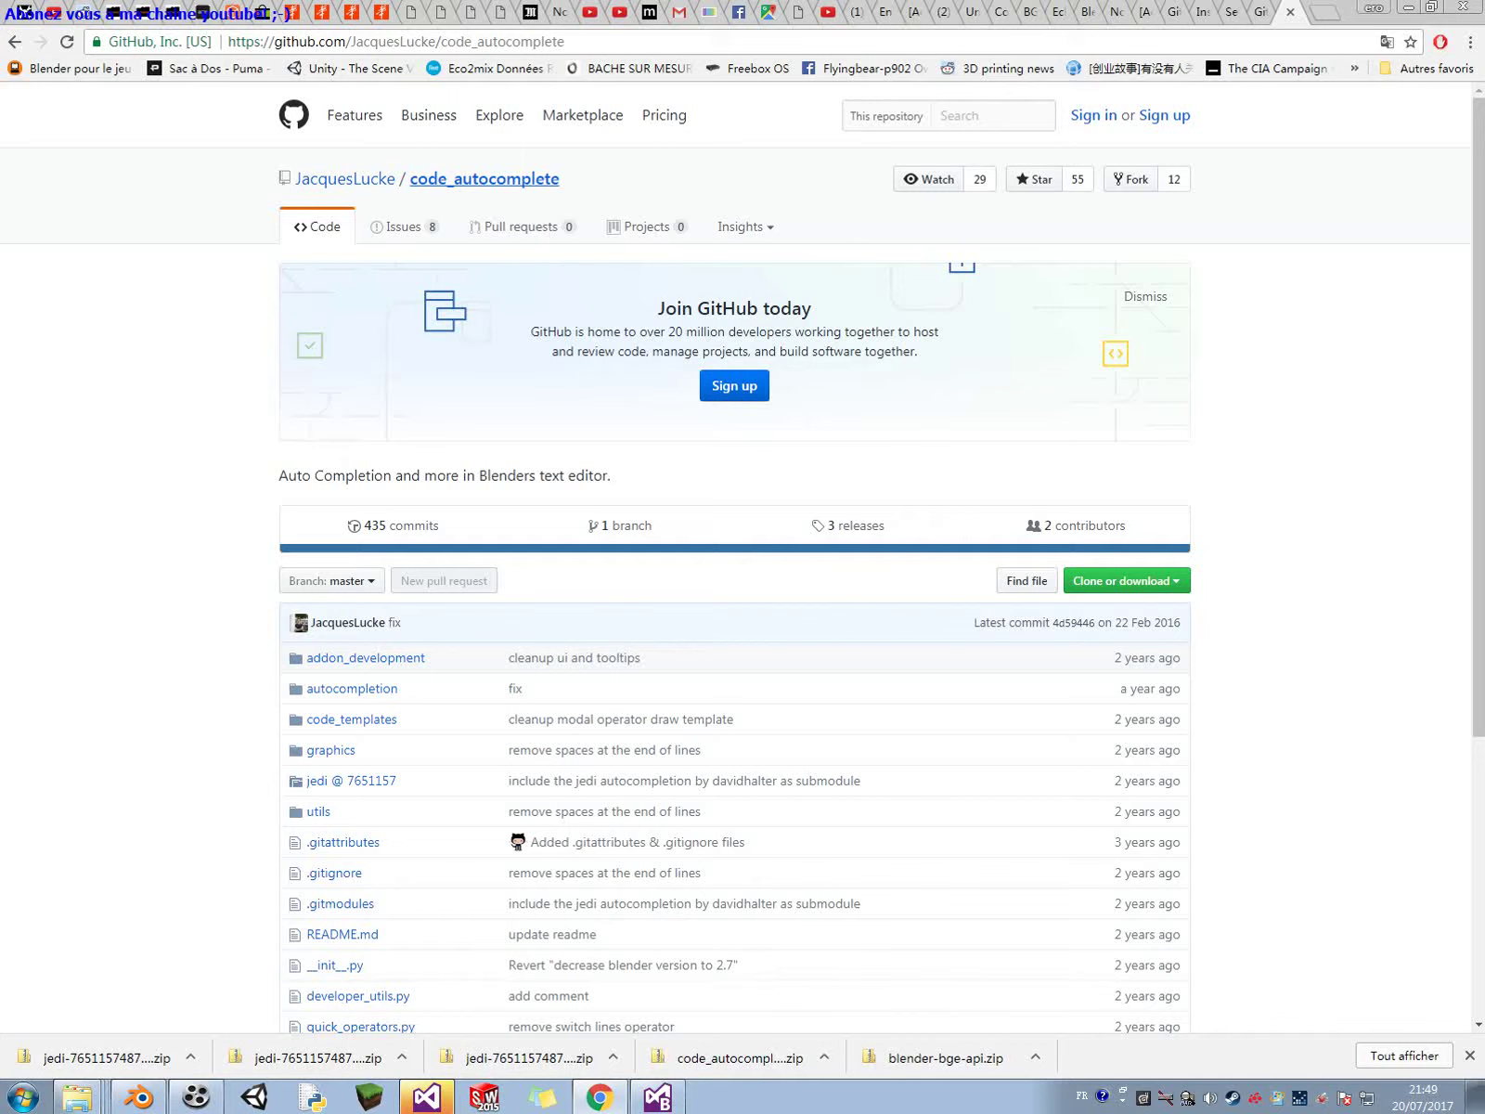
scroll(735, 557, down, 4)
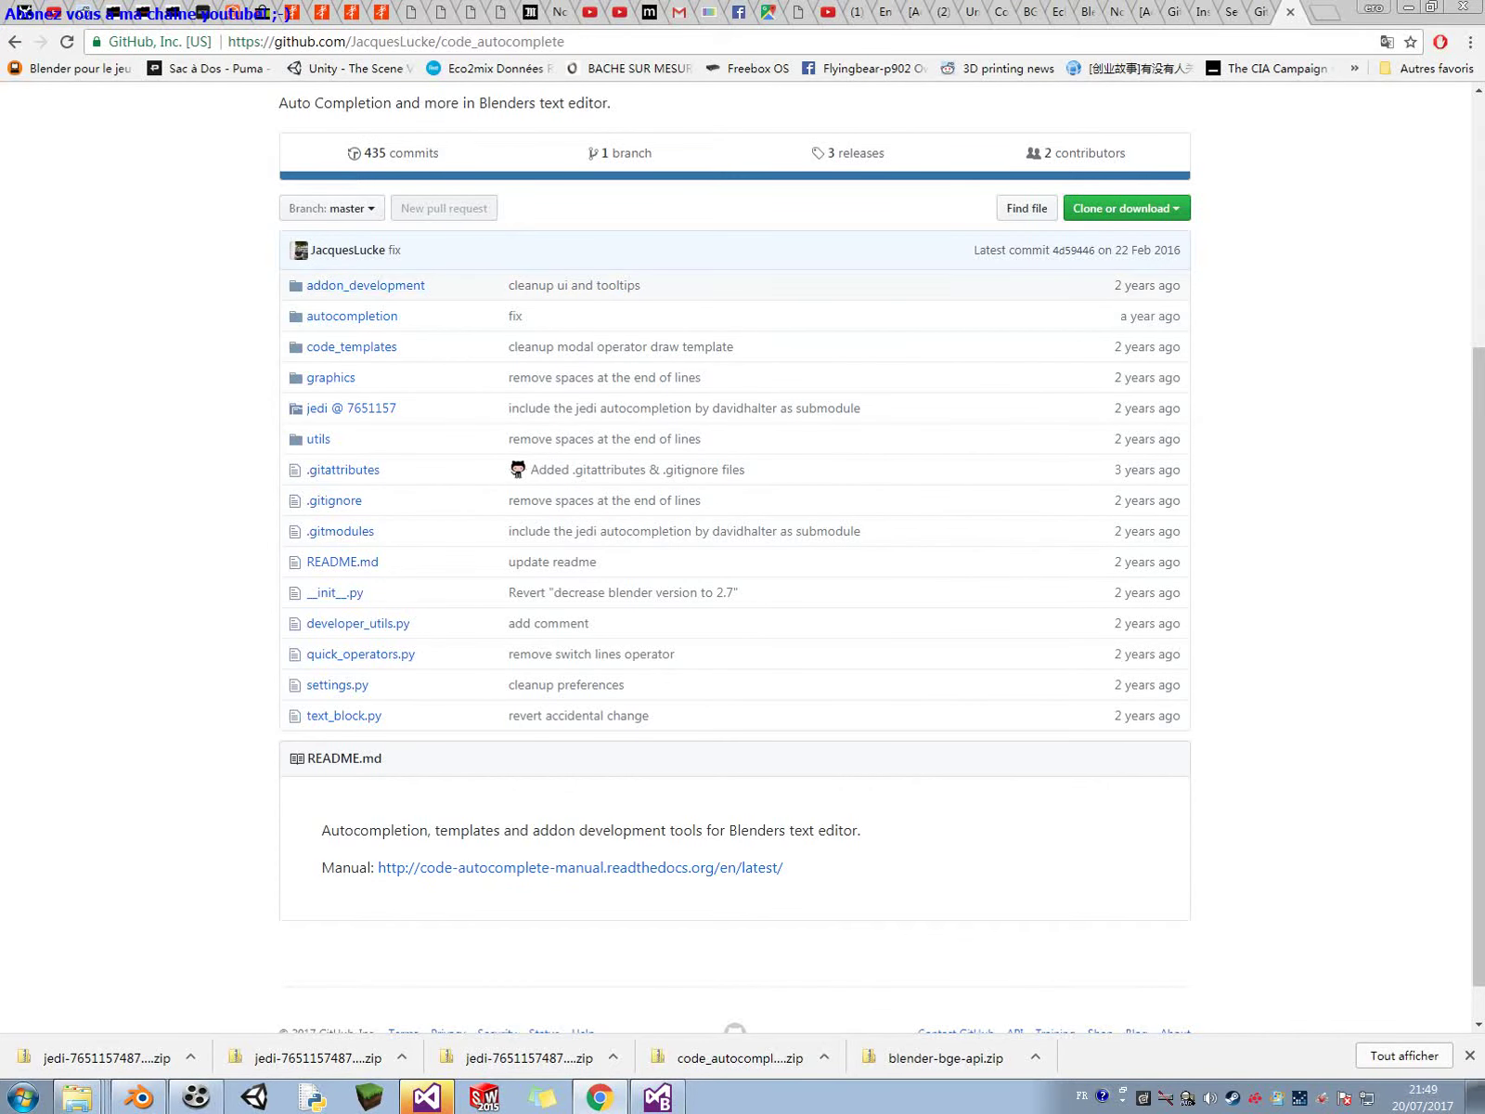
scroll(735, 557, up, 4)
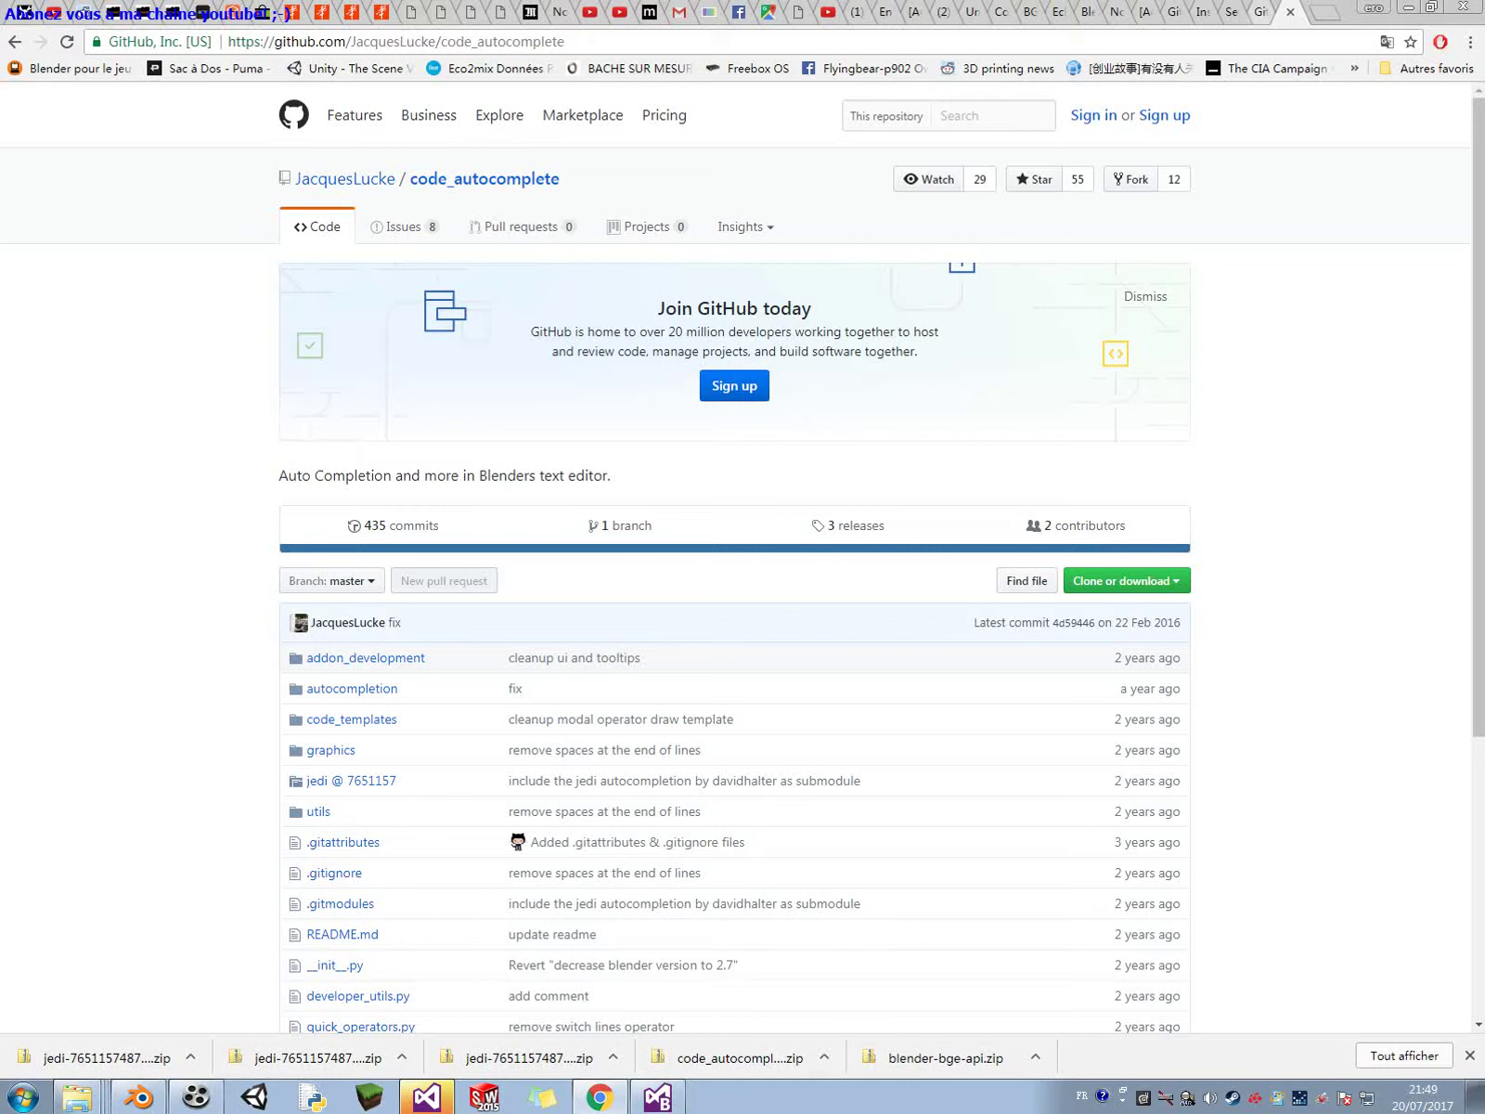
click(1126, 580)
click(1107, 725)
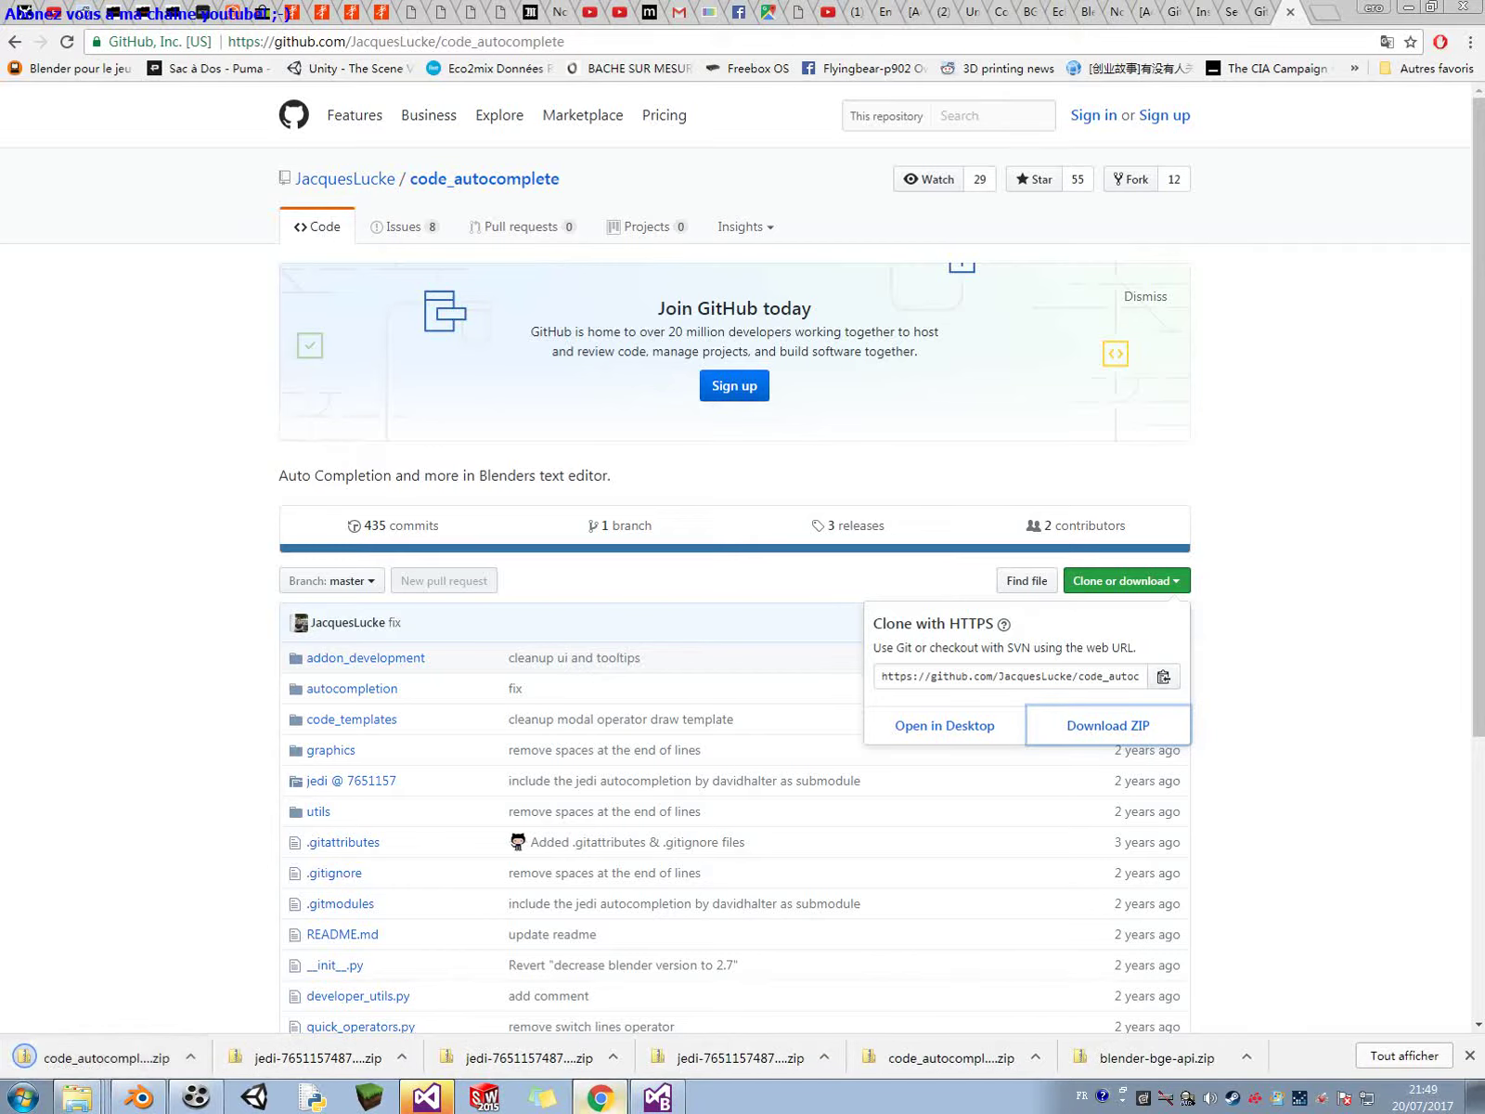
Switch to Blender and install the add-on from code_autocomplete-master (1).zip in Downloads, sorting the files by date to find it.
key(alt+Tab)
click(60, 39)
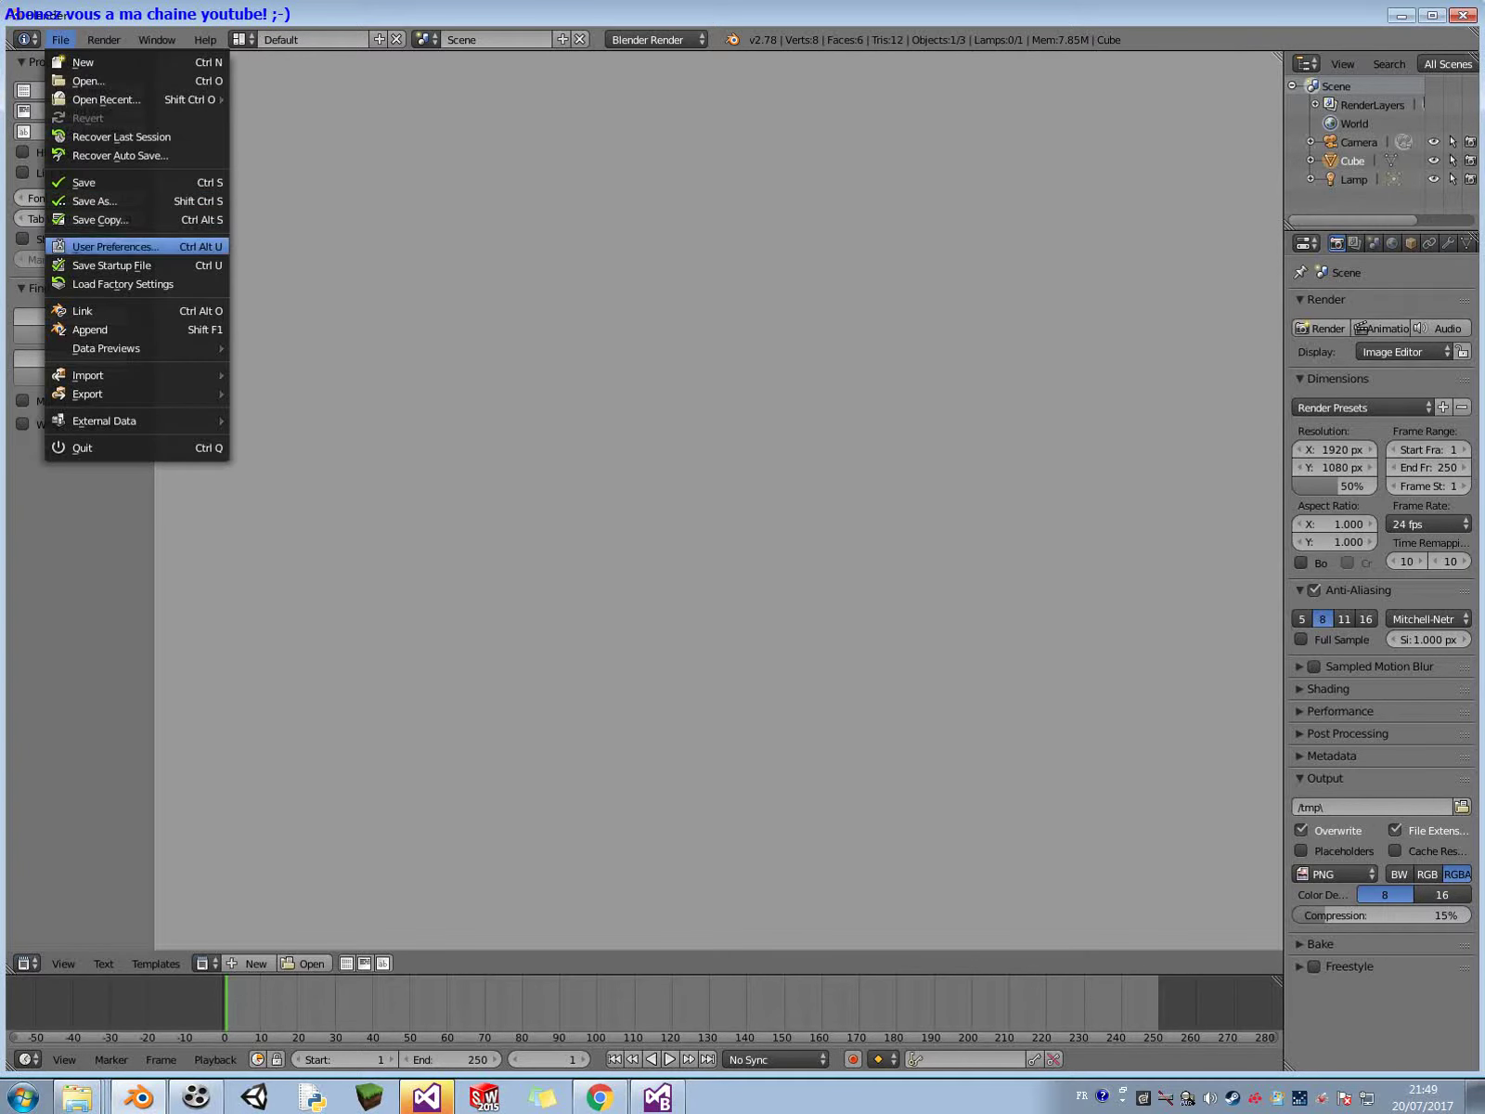
click(102, 246)
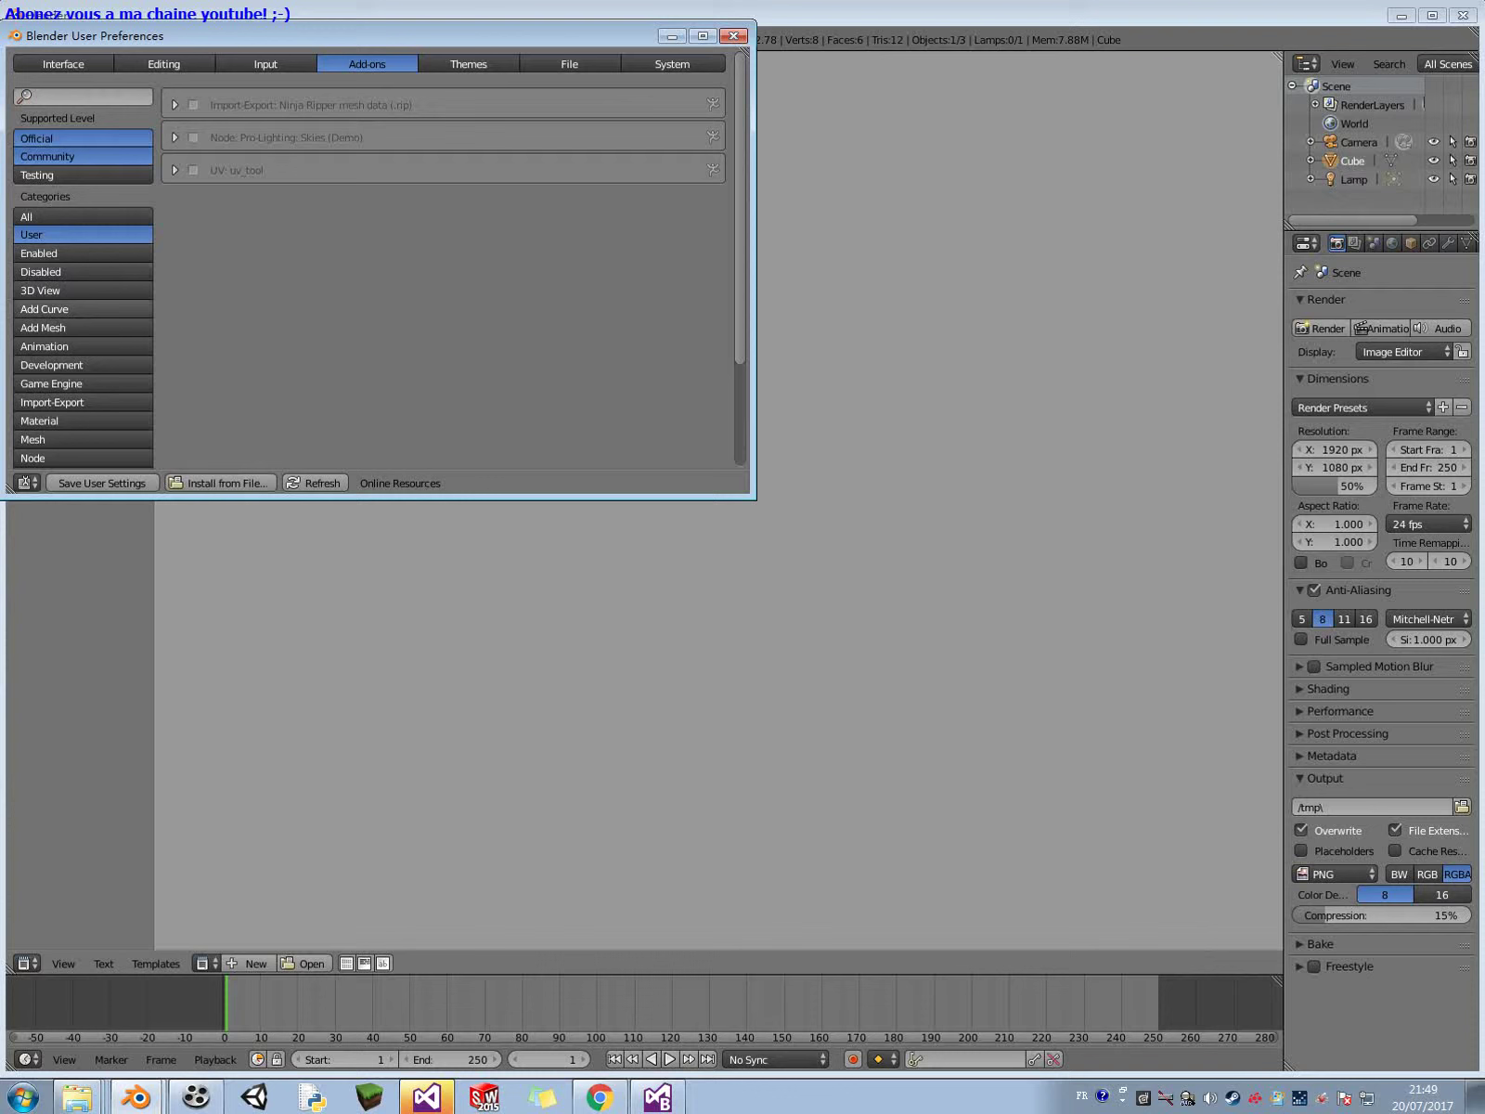
click(220, 483)
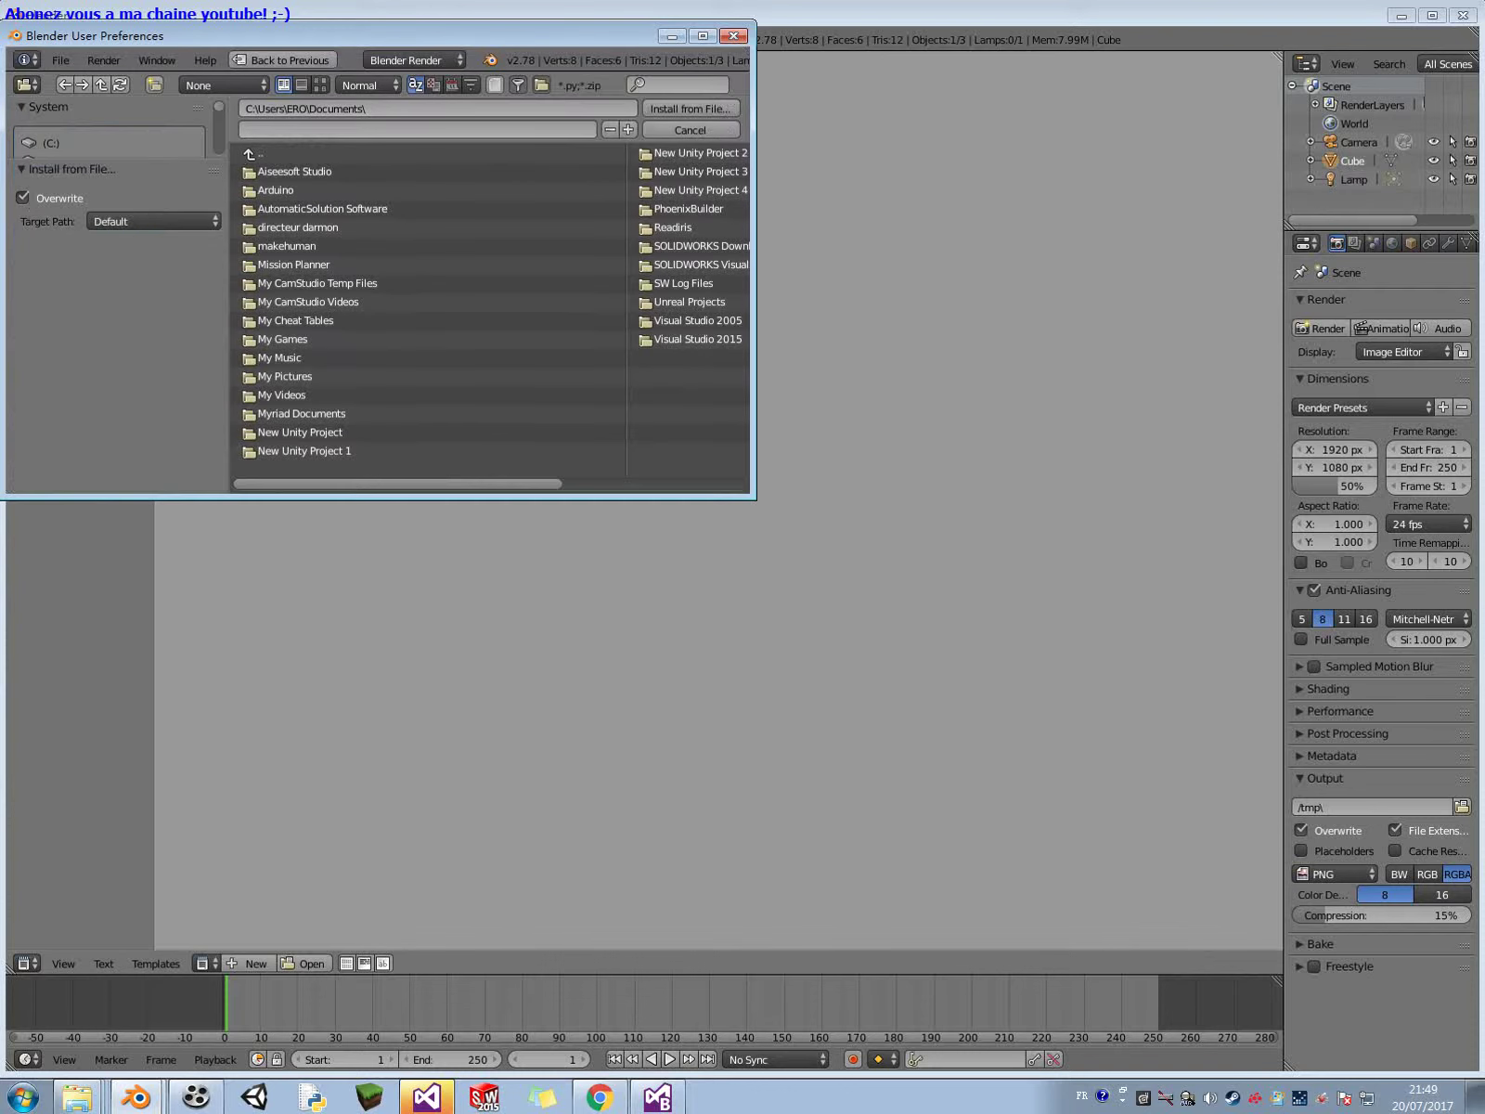
scroll(112, 278, down, 2)
click(65, 297)
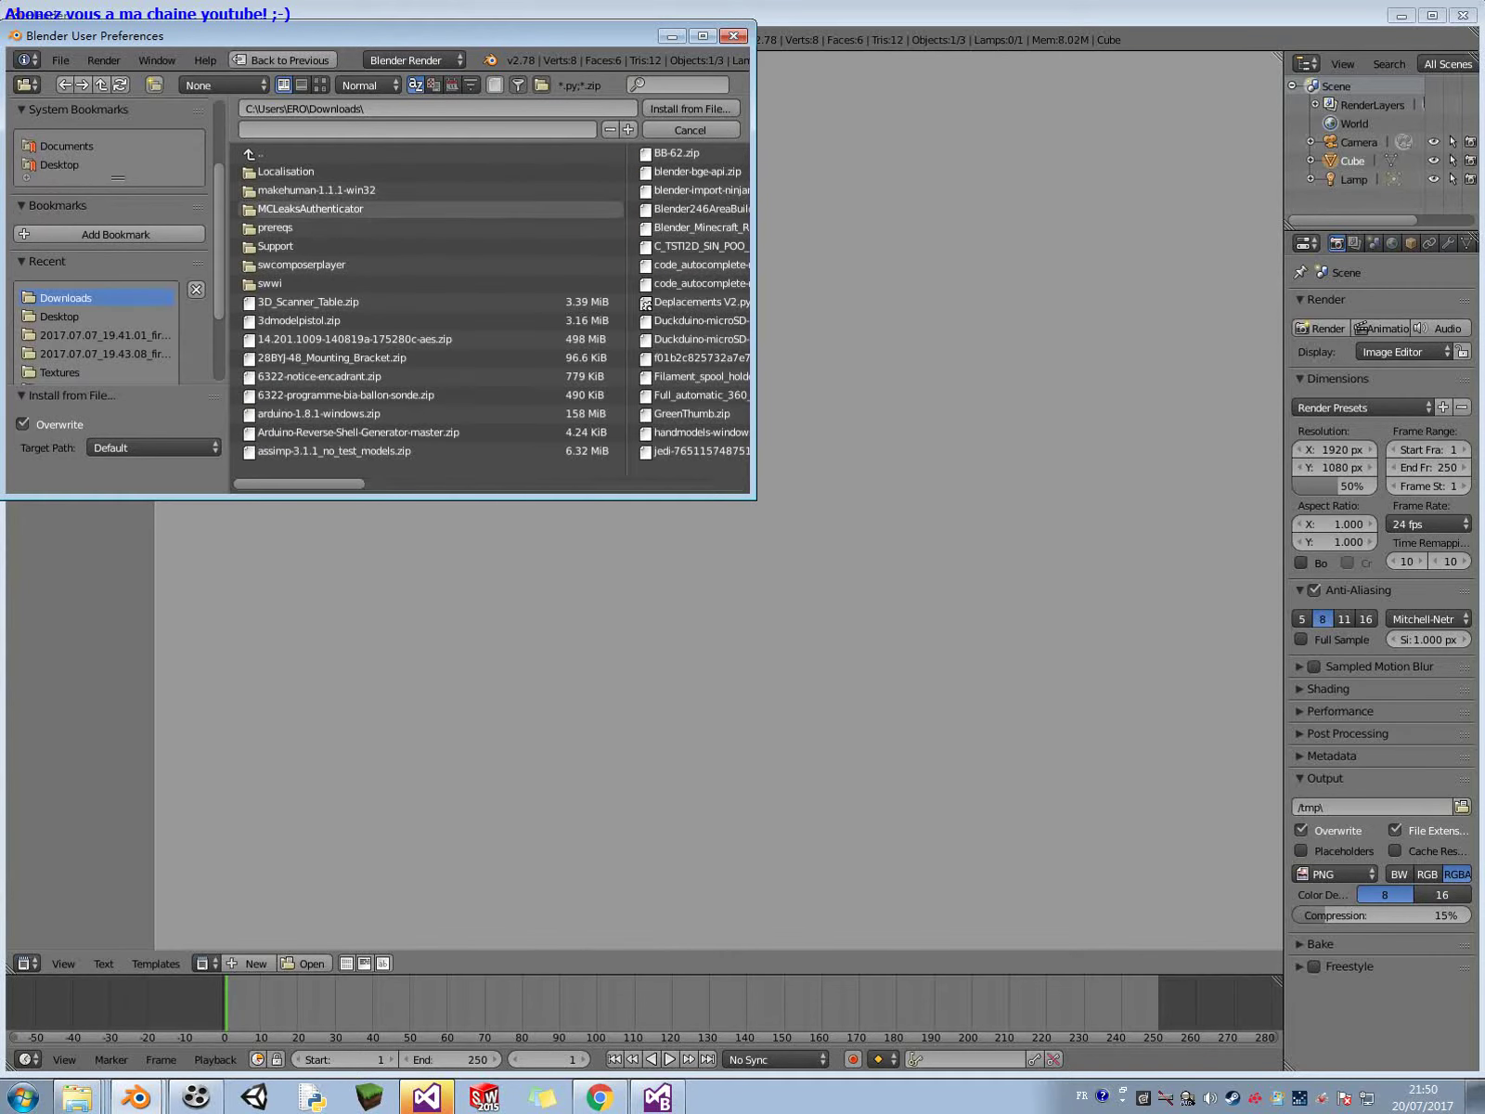
click(452, 85)
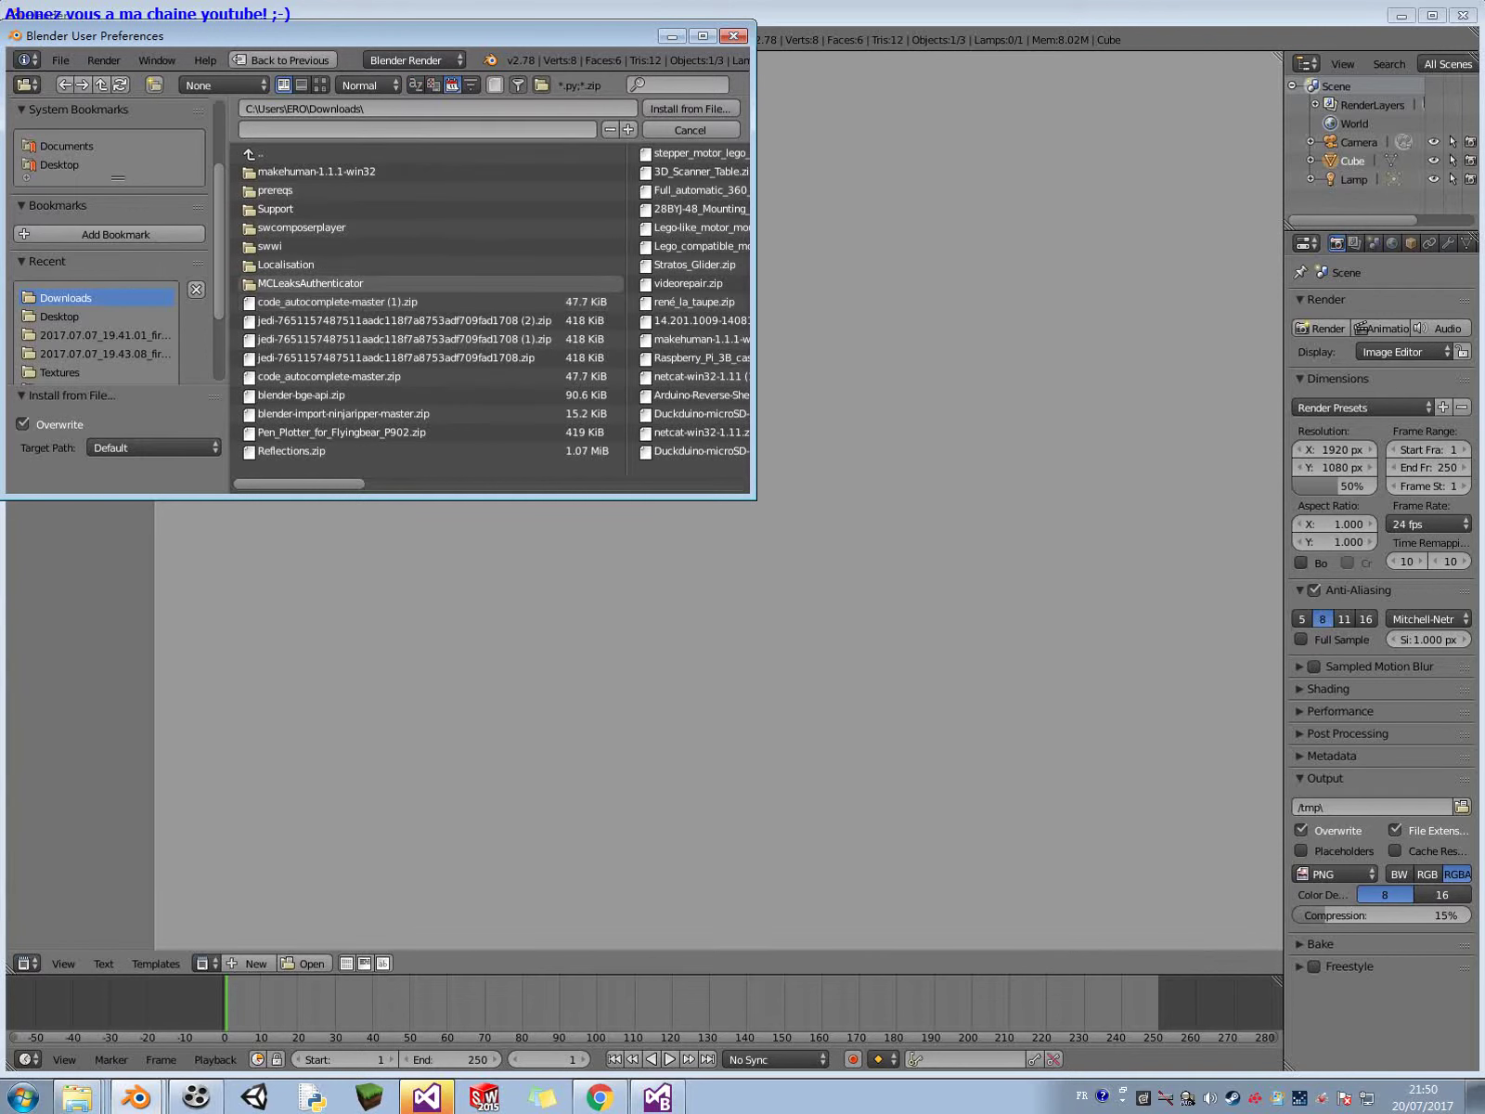
double_click(399, 302)
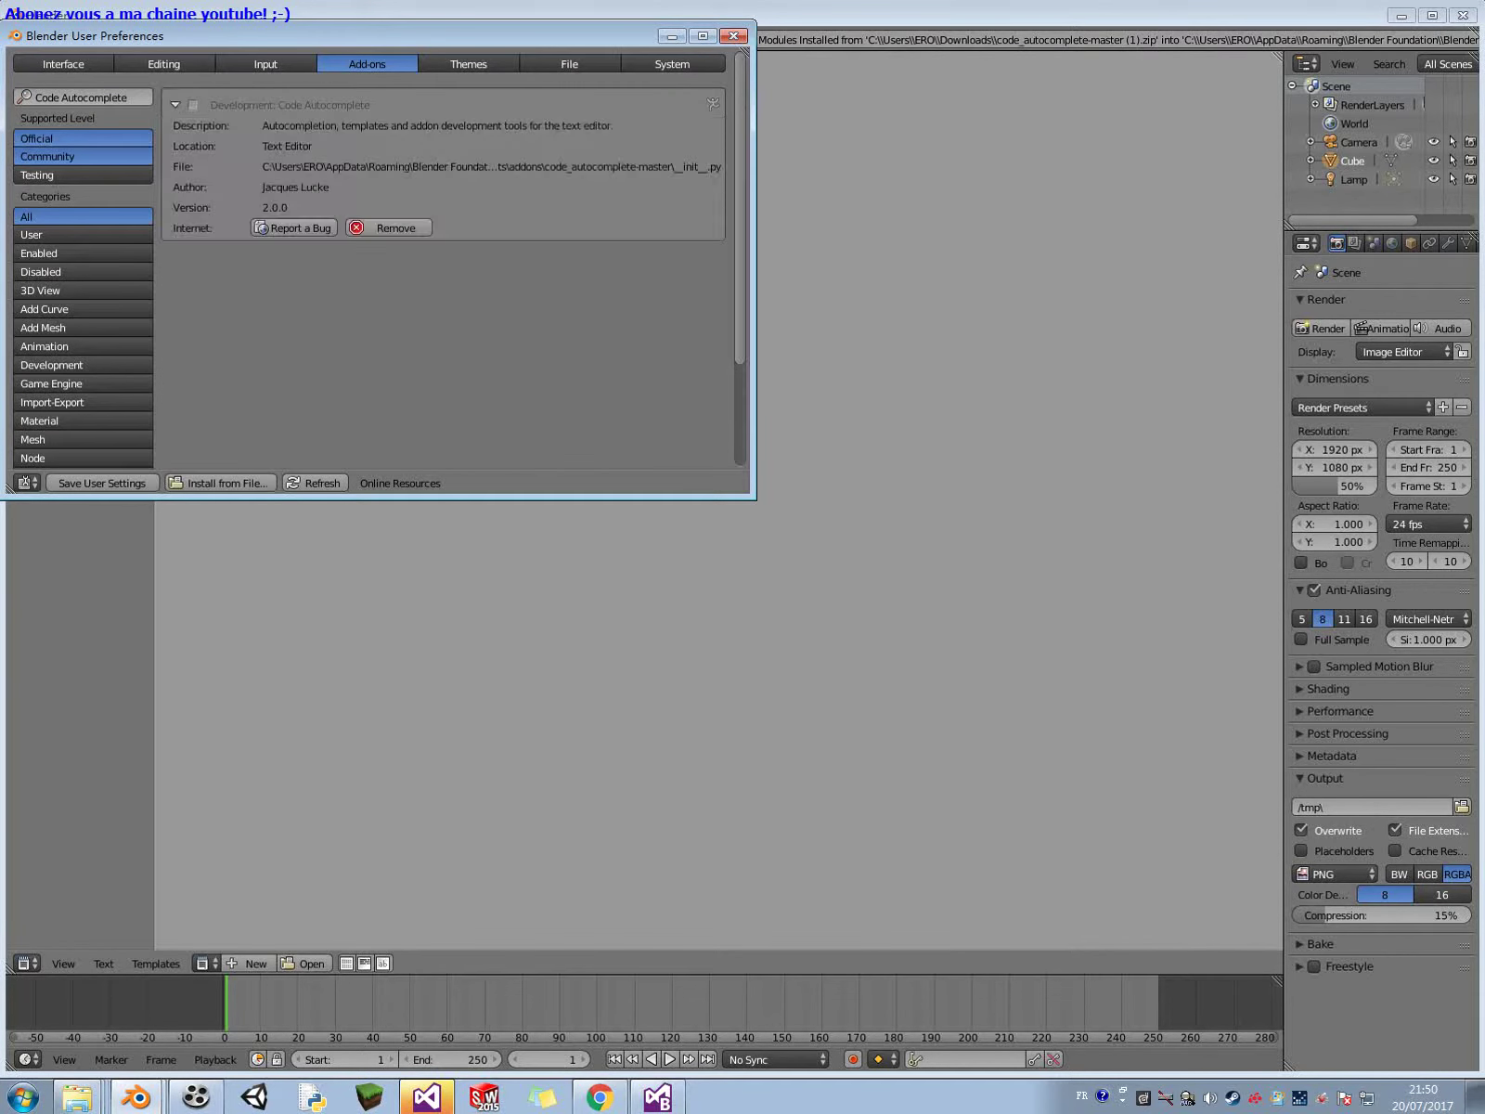
Enable the Code Autocomplete add-on, save the user settings and close the preferences.
click(193, 105)
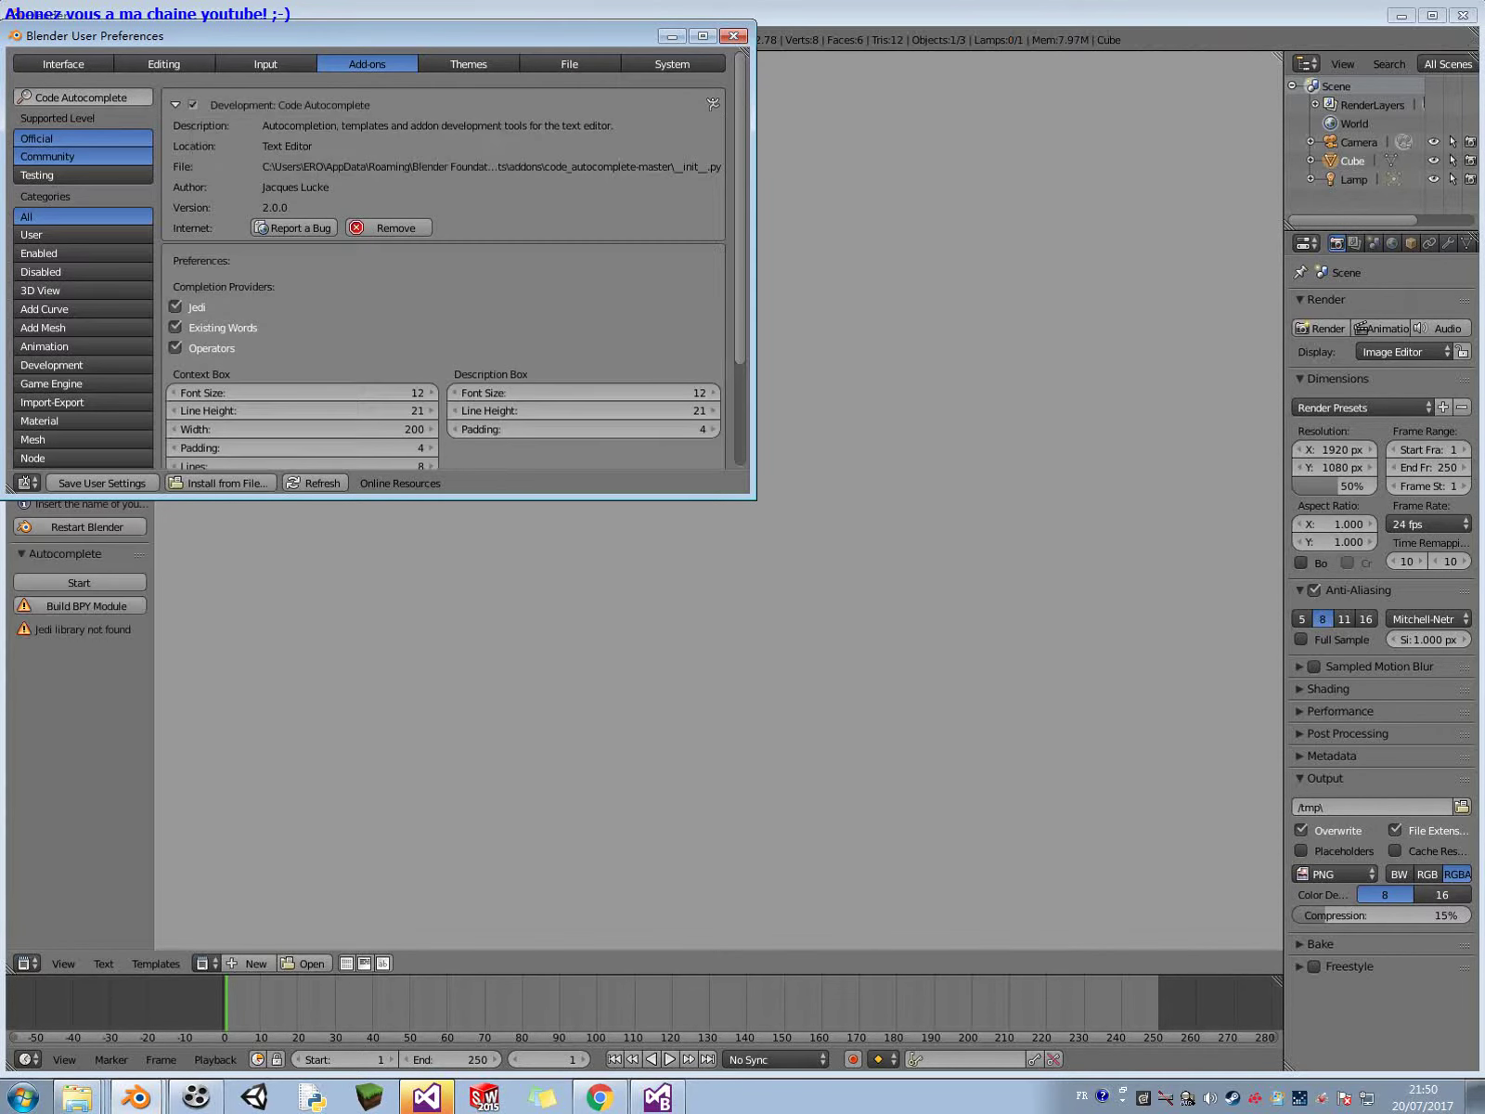
click(102, 483)
click(733, 35)
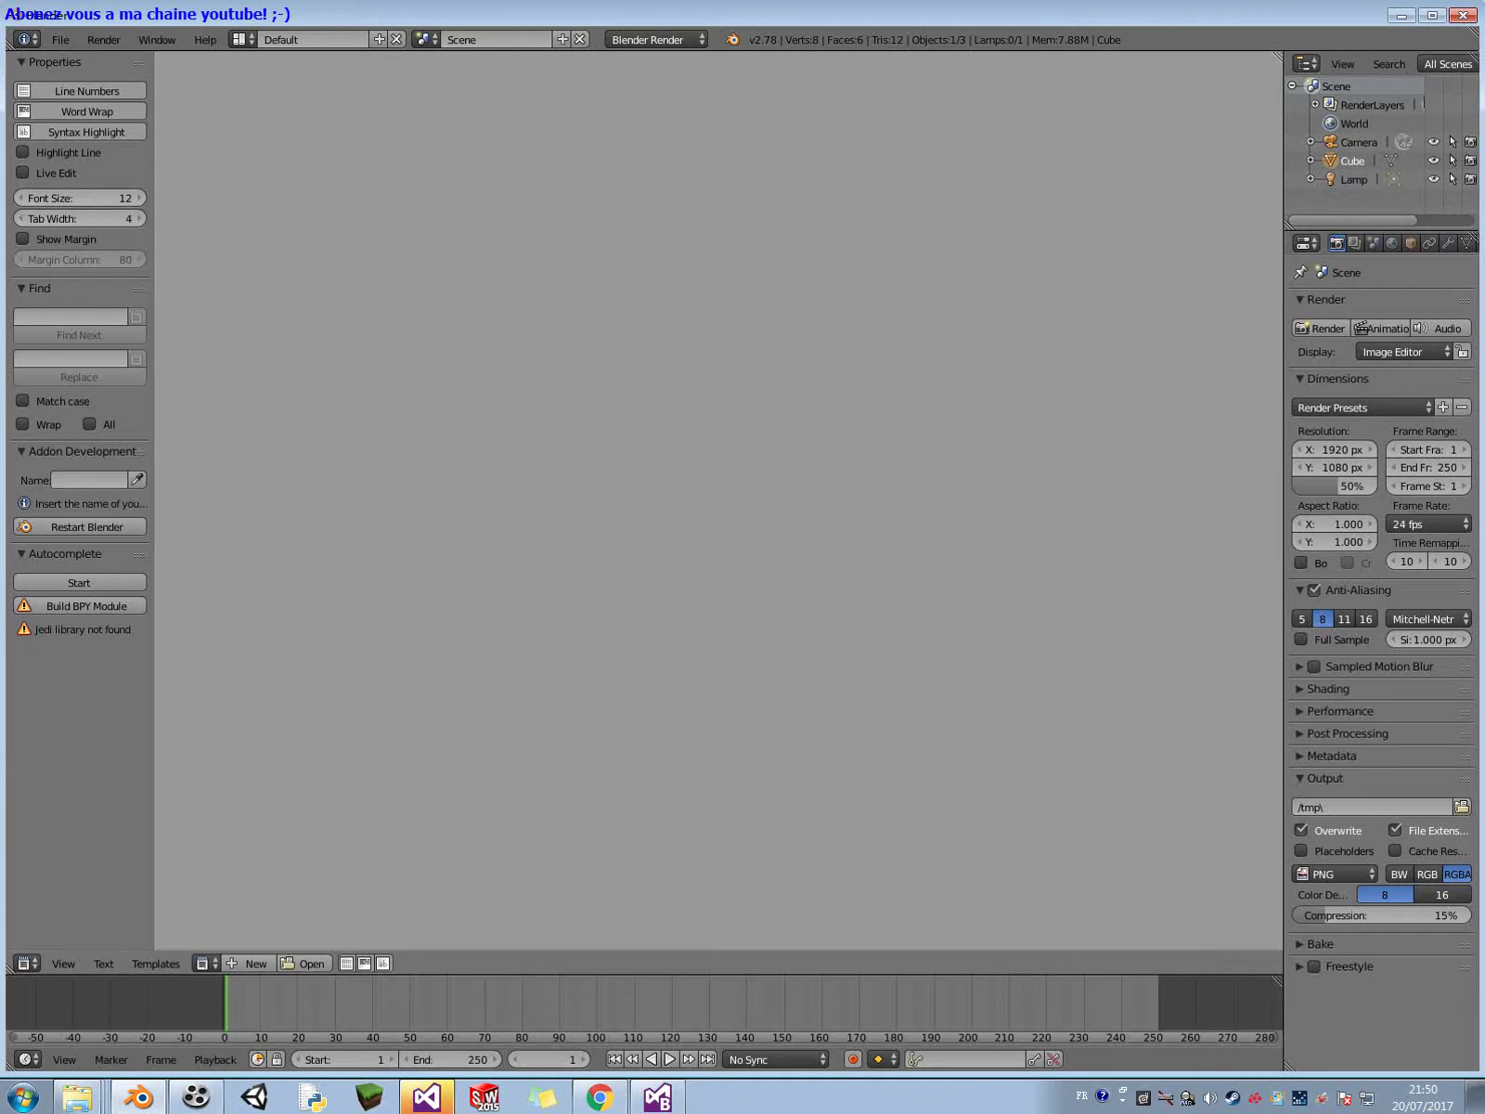
Start Autocomplete and test it by entering "import" in a new text block, clearing the text again.
click(79, 581)
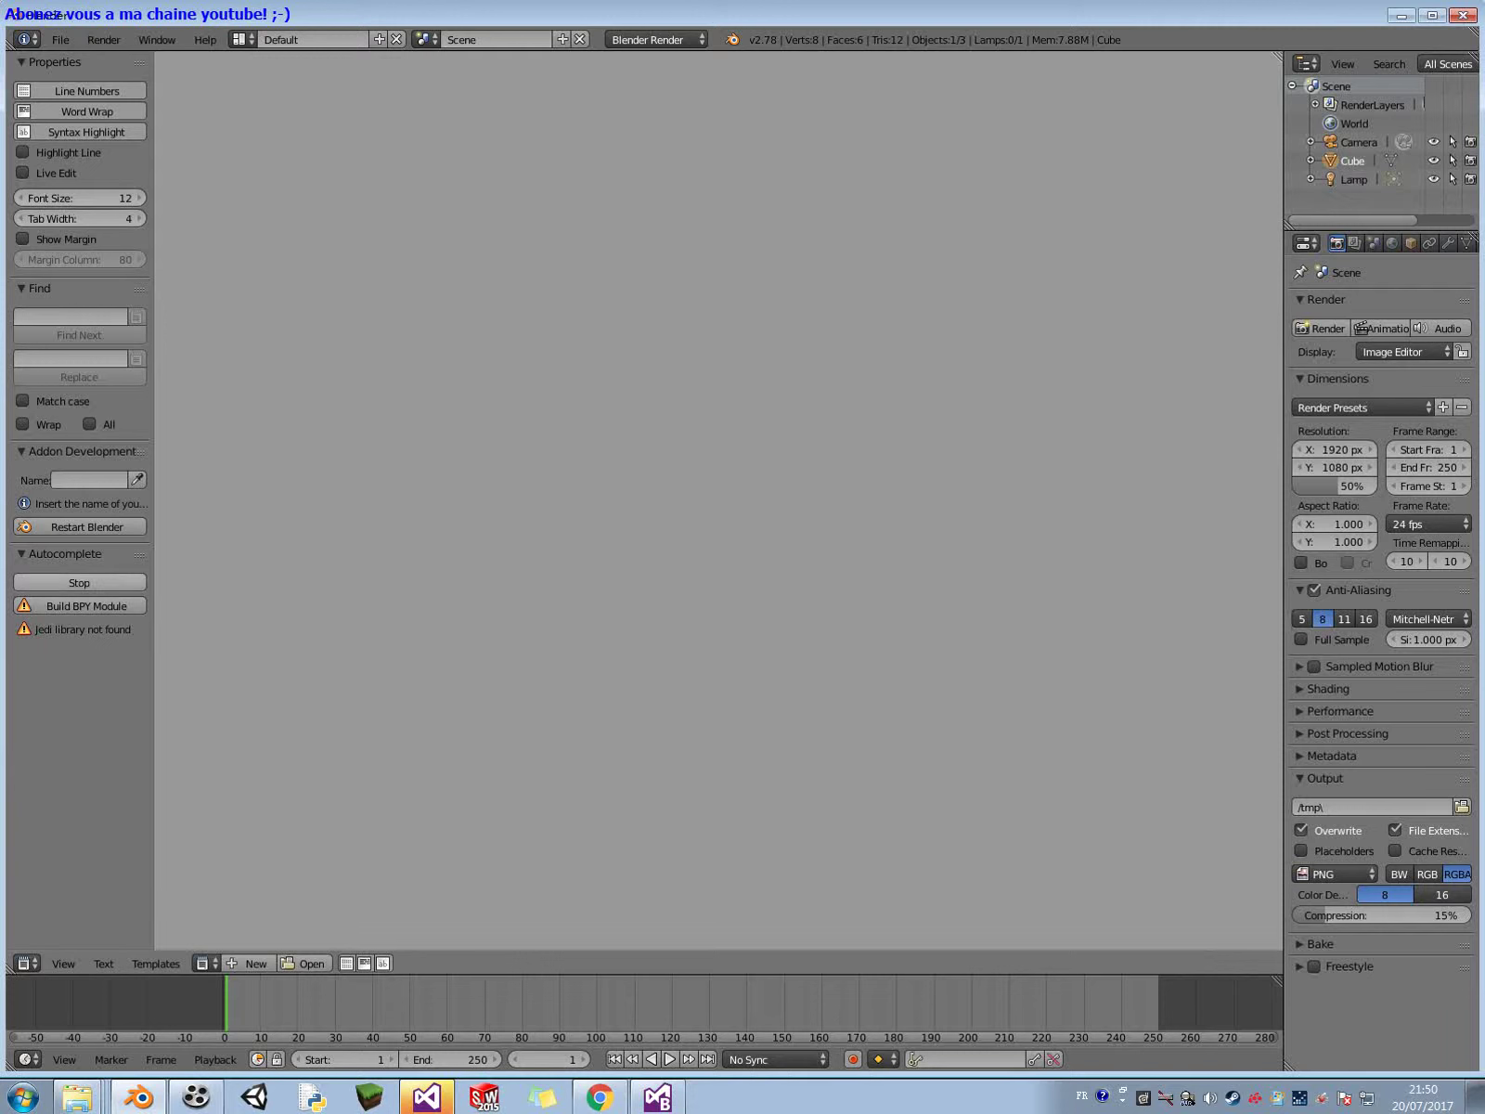
click(249, 964)
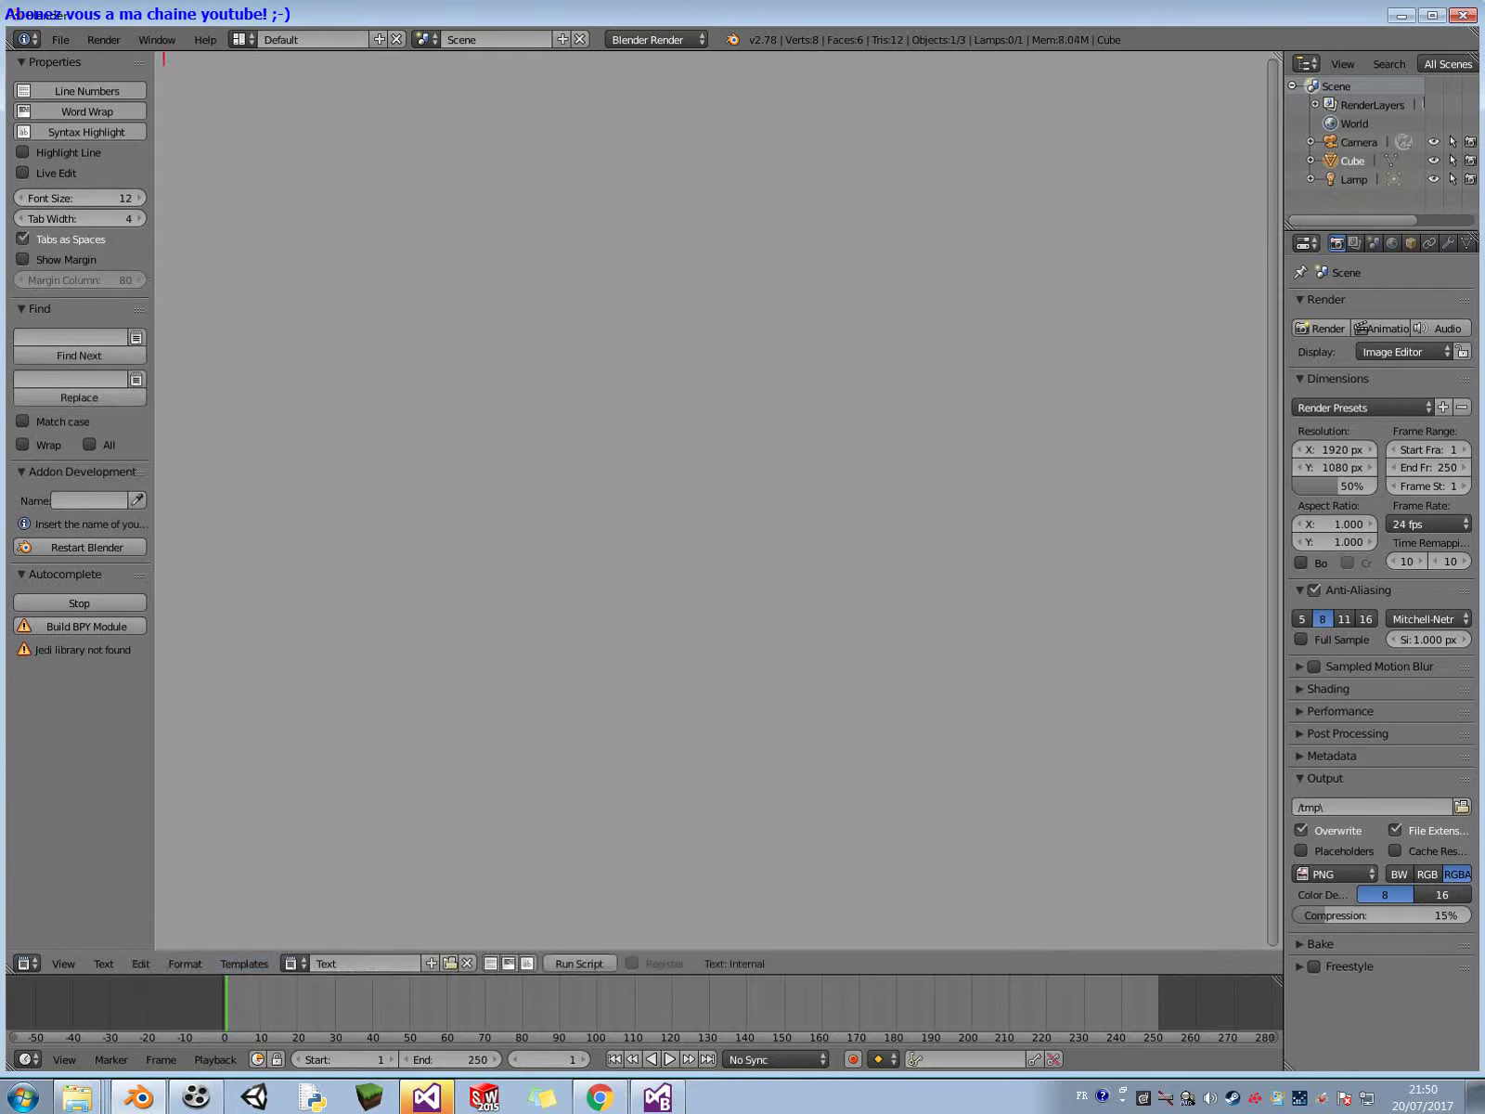
text(import)
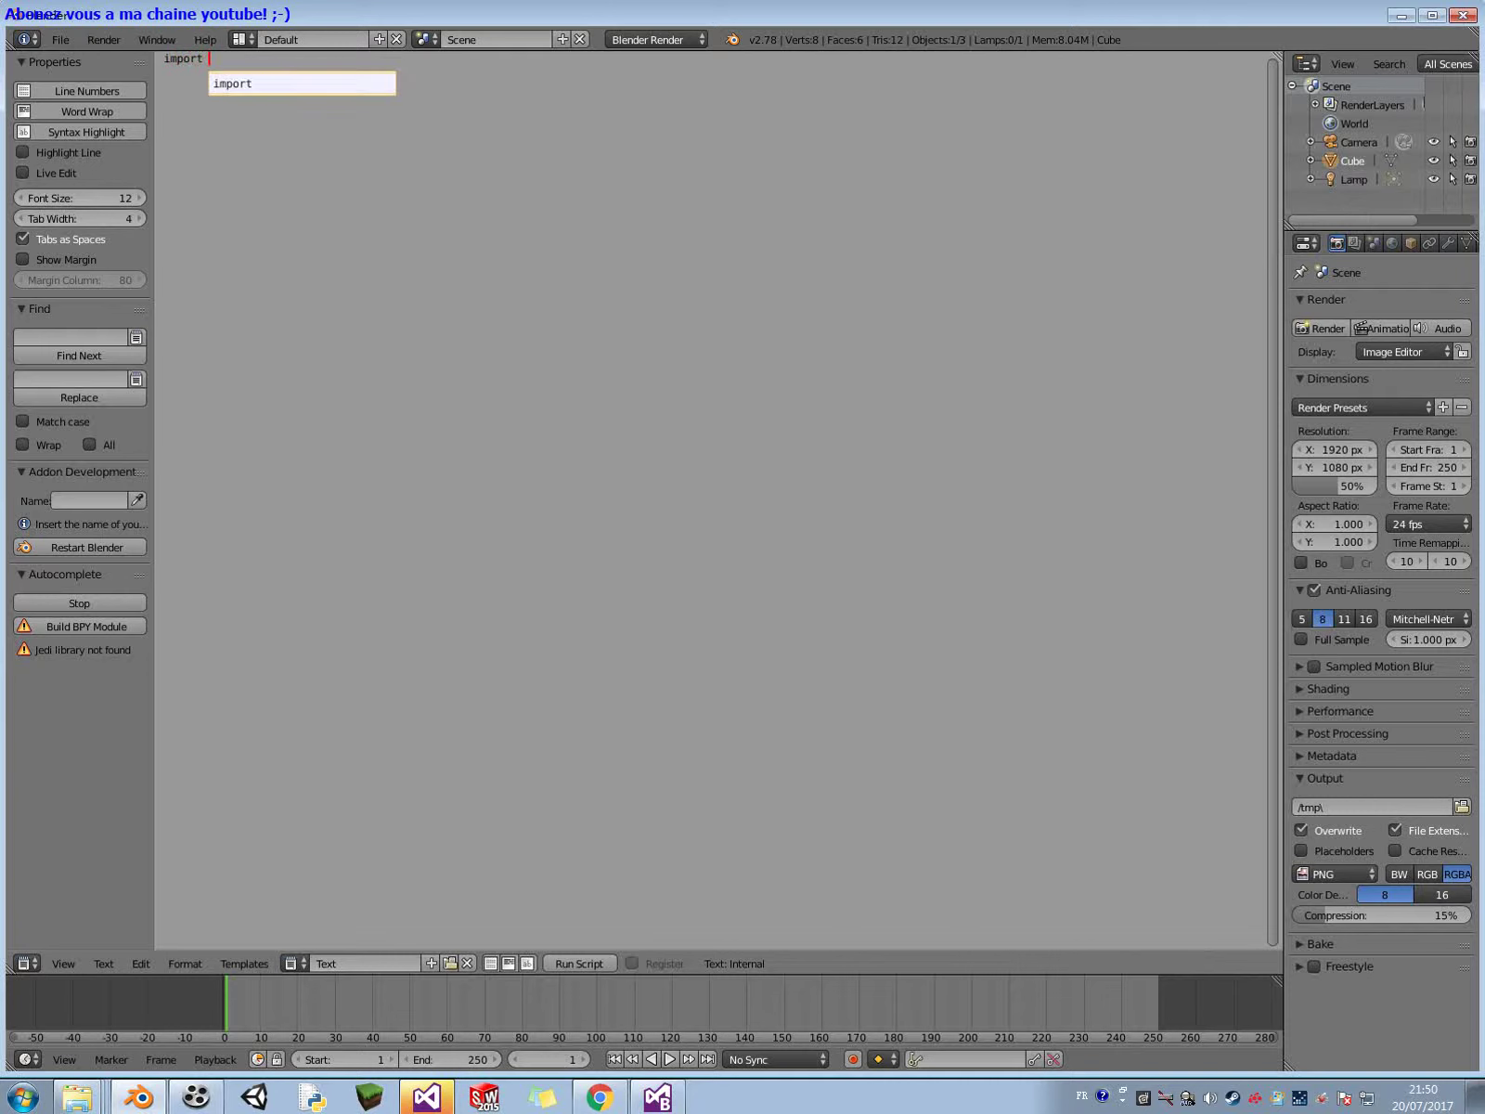
key(BackSpace)
key(BackSpace)
key(BackSpace)
key(BackSpace)
key(BackSpace)
key(BackSpace)
key(BackSpace)
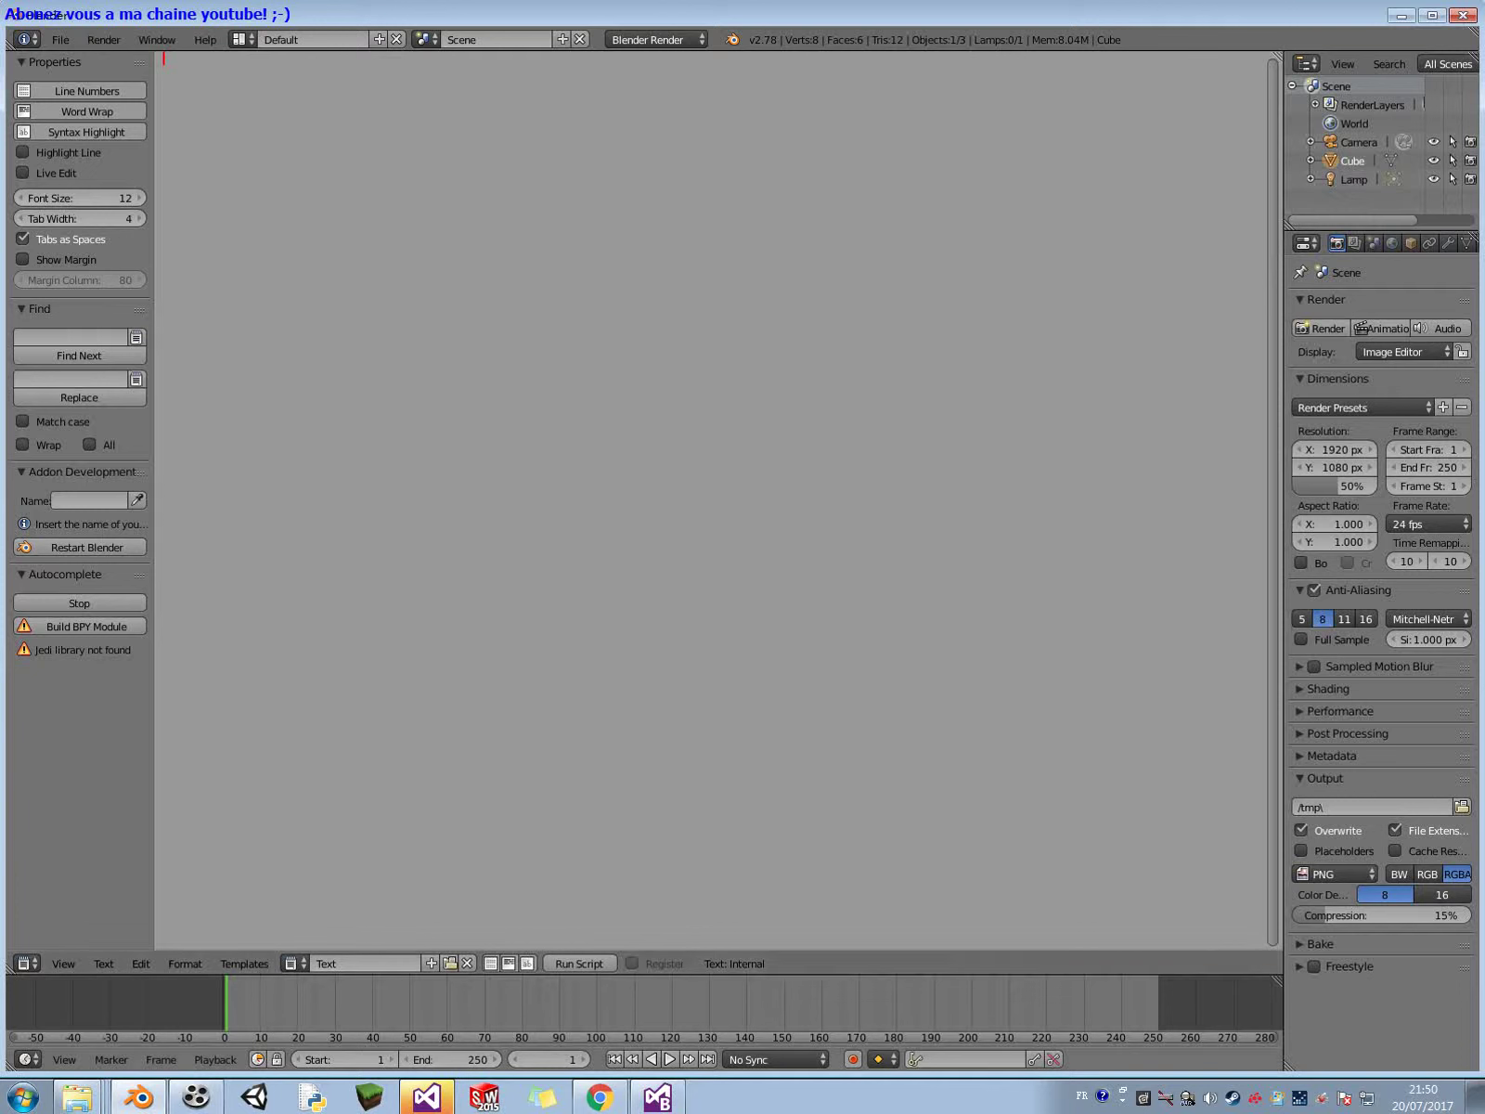
Switch to Chrome and open the jedi @ 7651157 submodule from the code_autocomplete file list.
click(599, 1097)
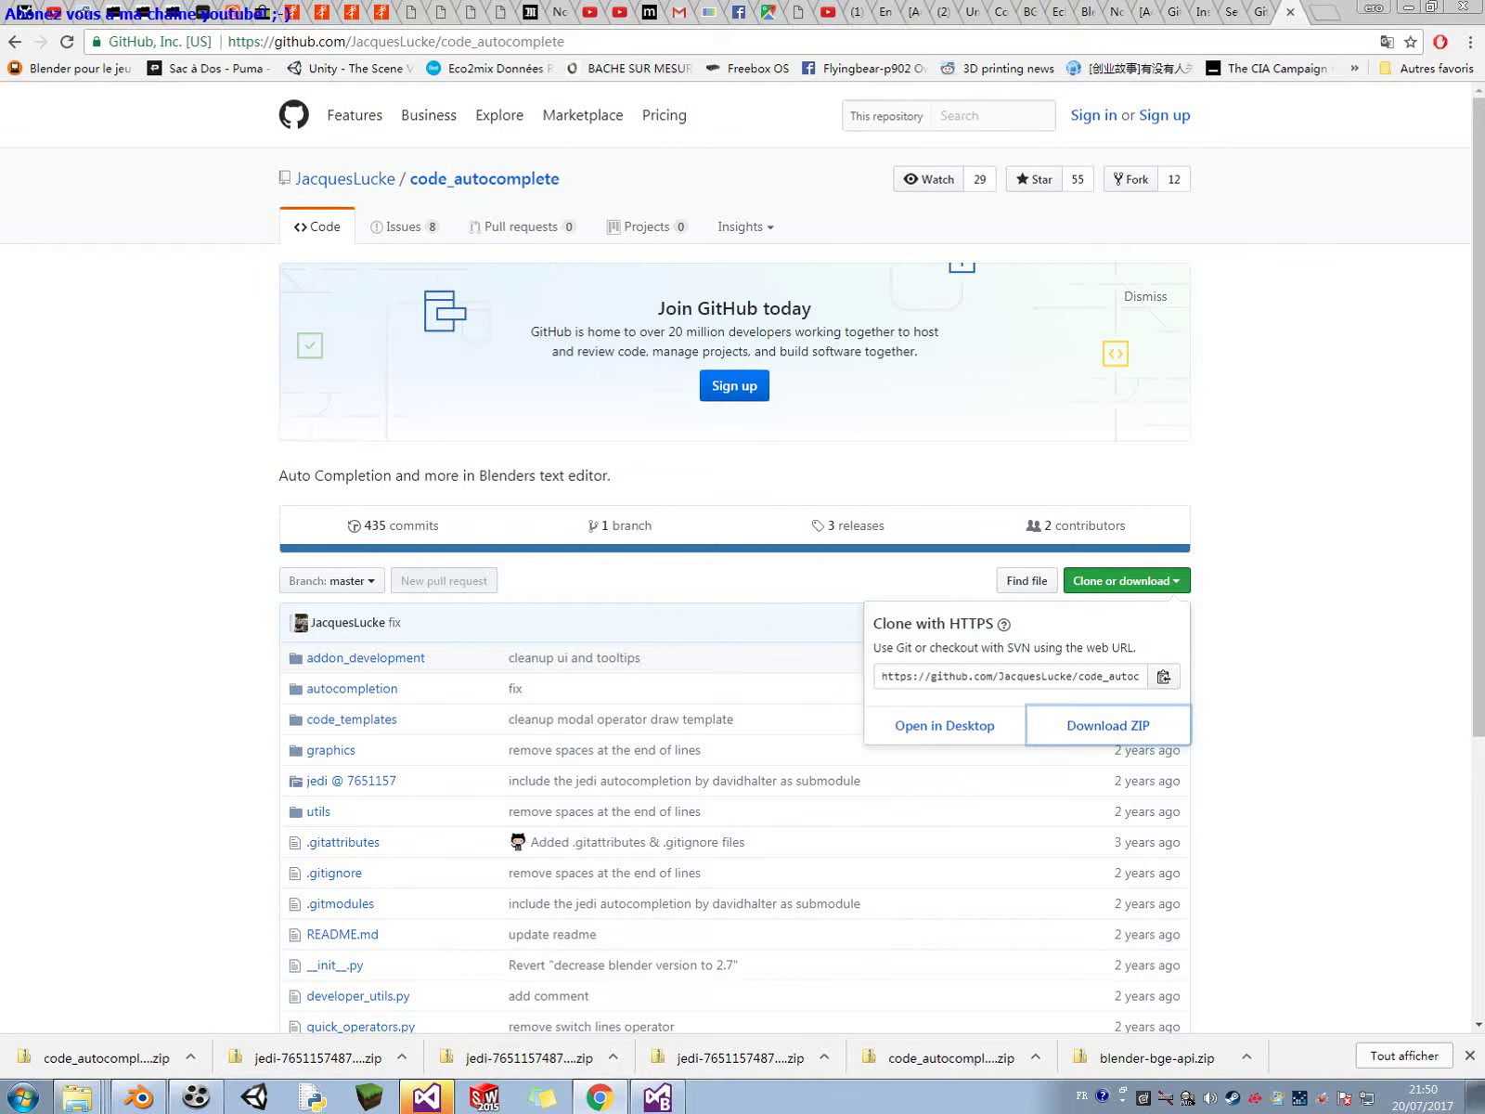
key(Escape)
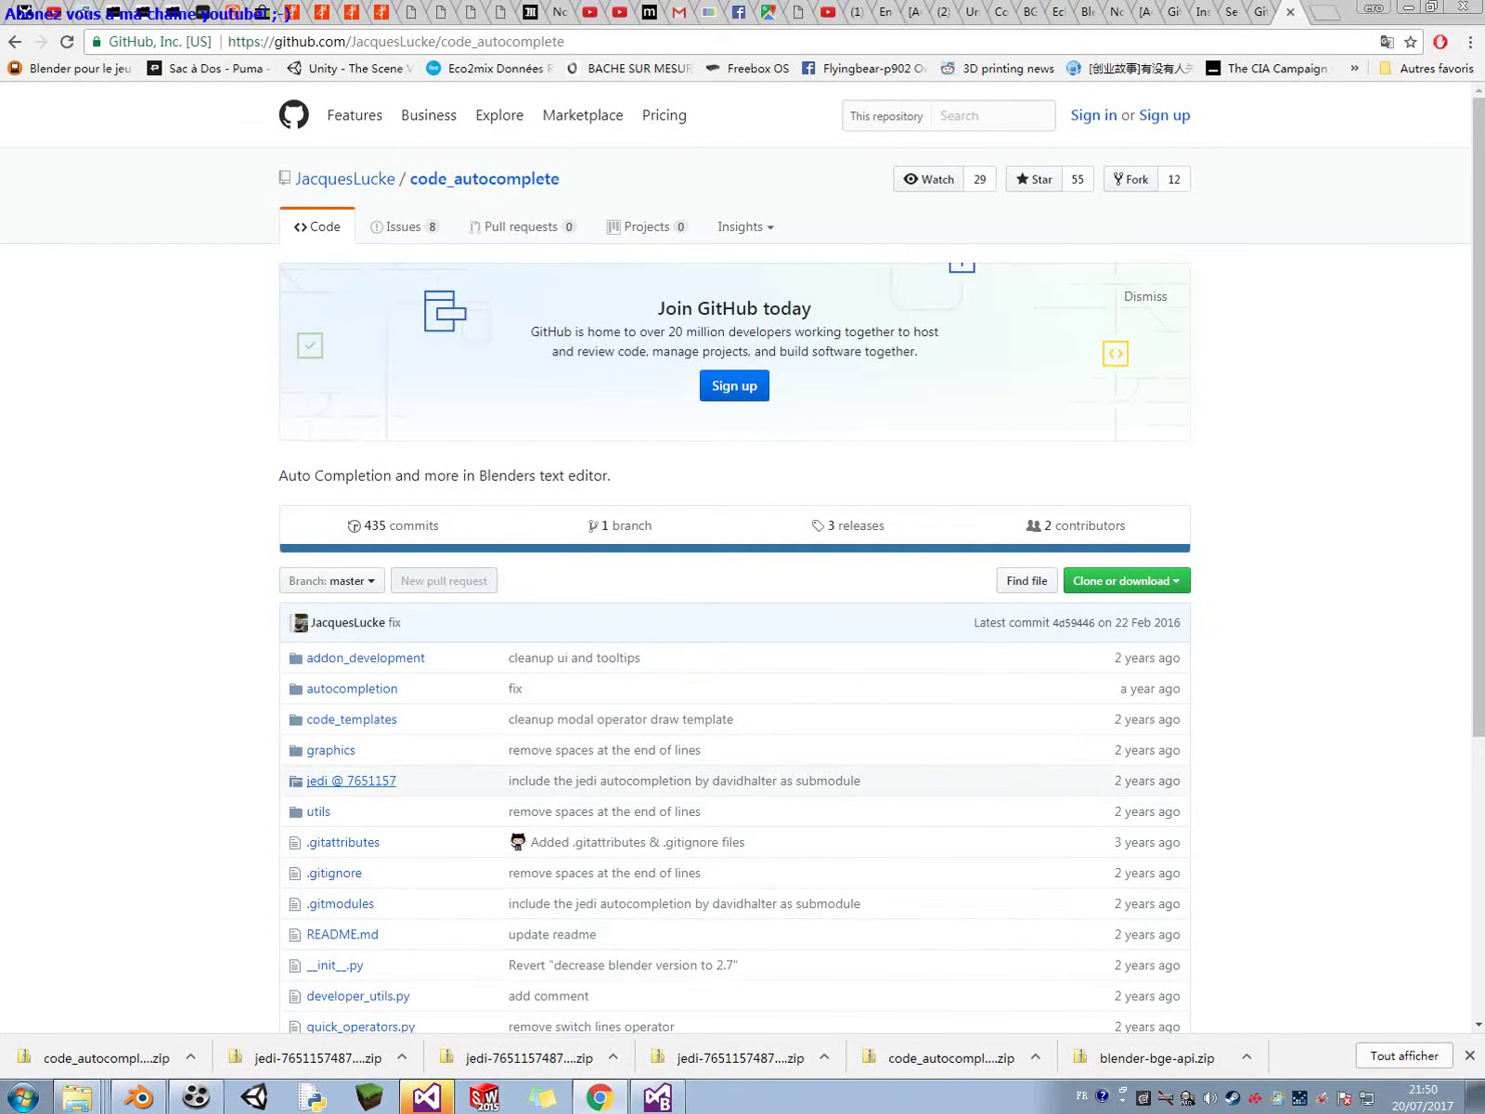
click(350, 781)
scroll(351, 780, down, 2)
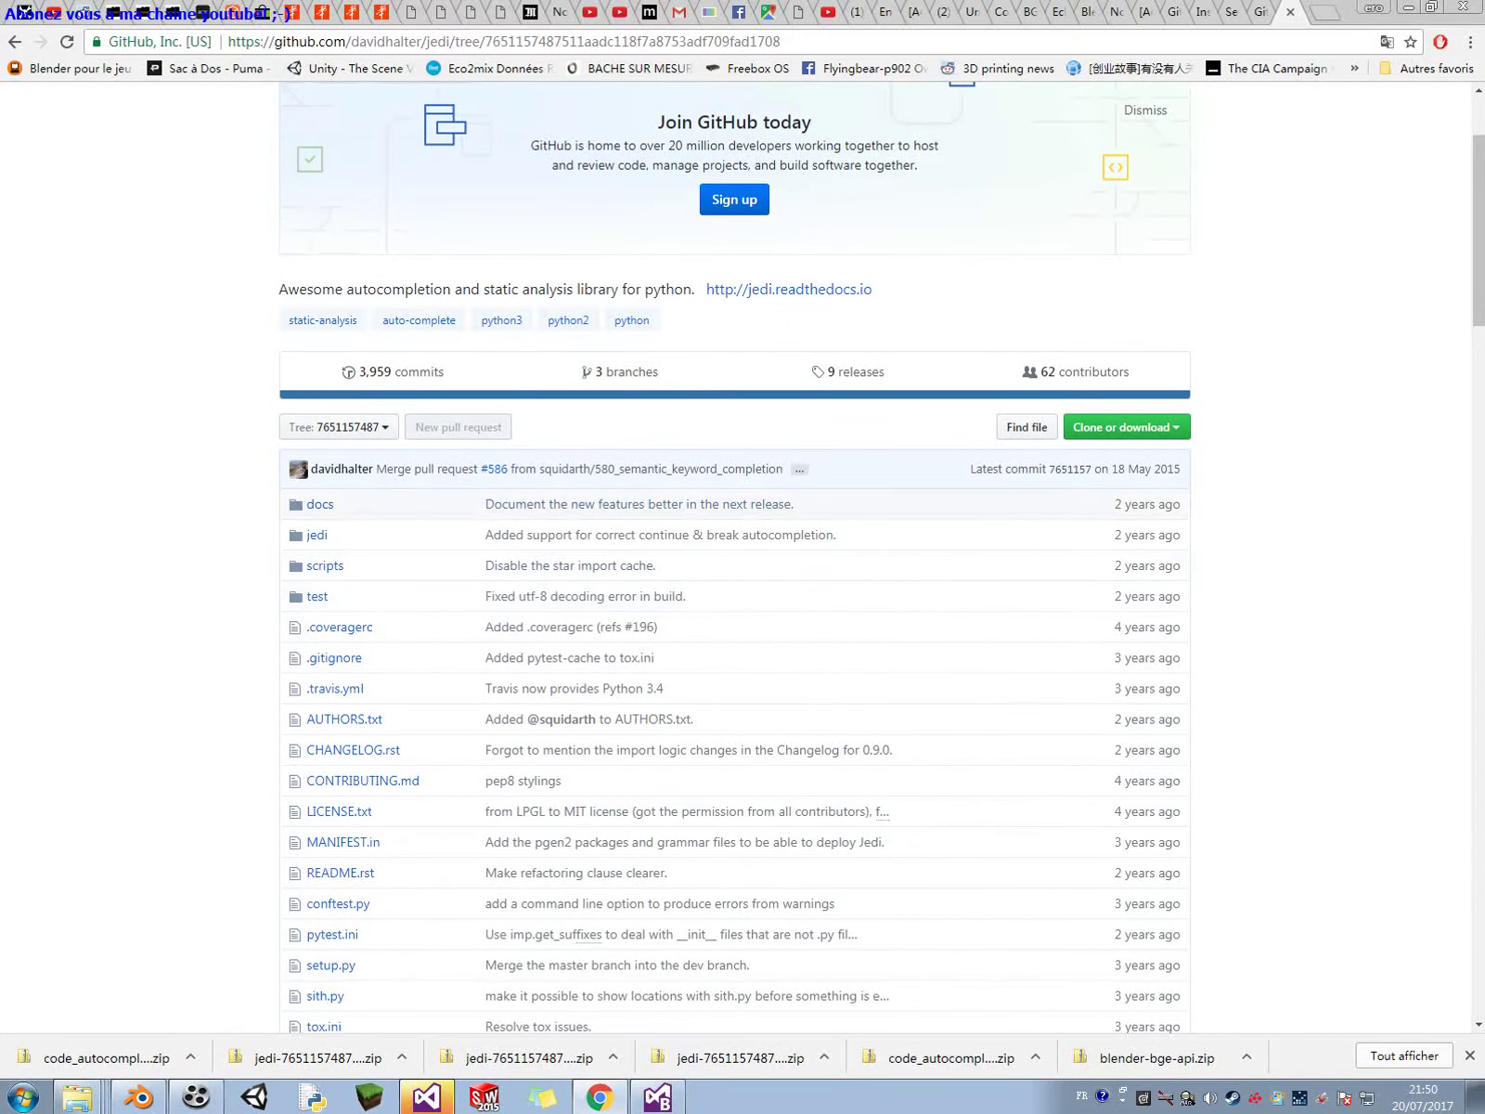
scroll(734, 557, up, 2)
scroll(743, 557, down, 7)
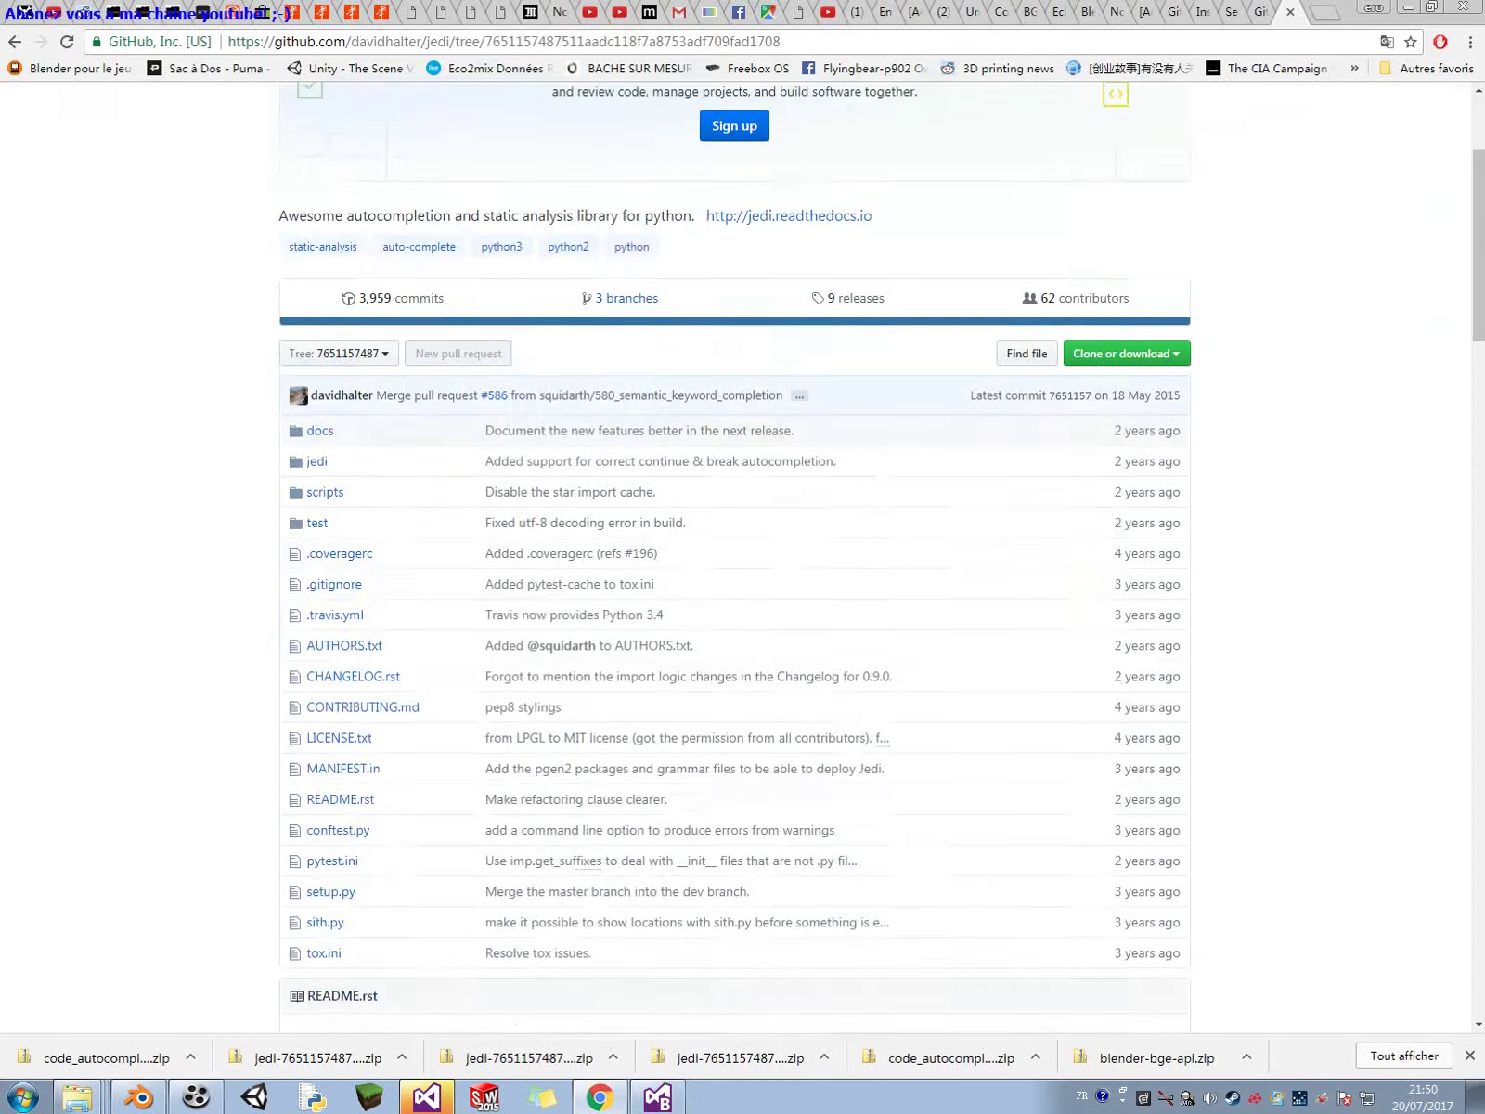
Review the Jedi Installation and Configuration documentation and return to the jedi repository page.
click(1201, 12)
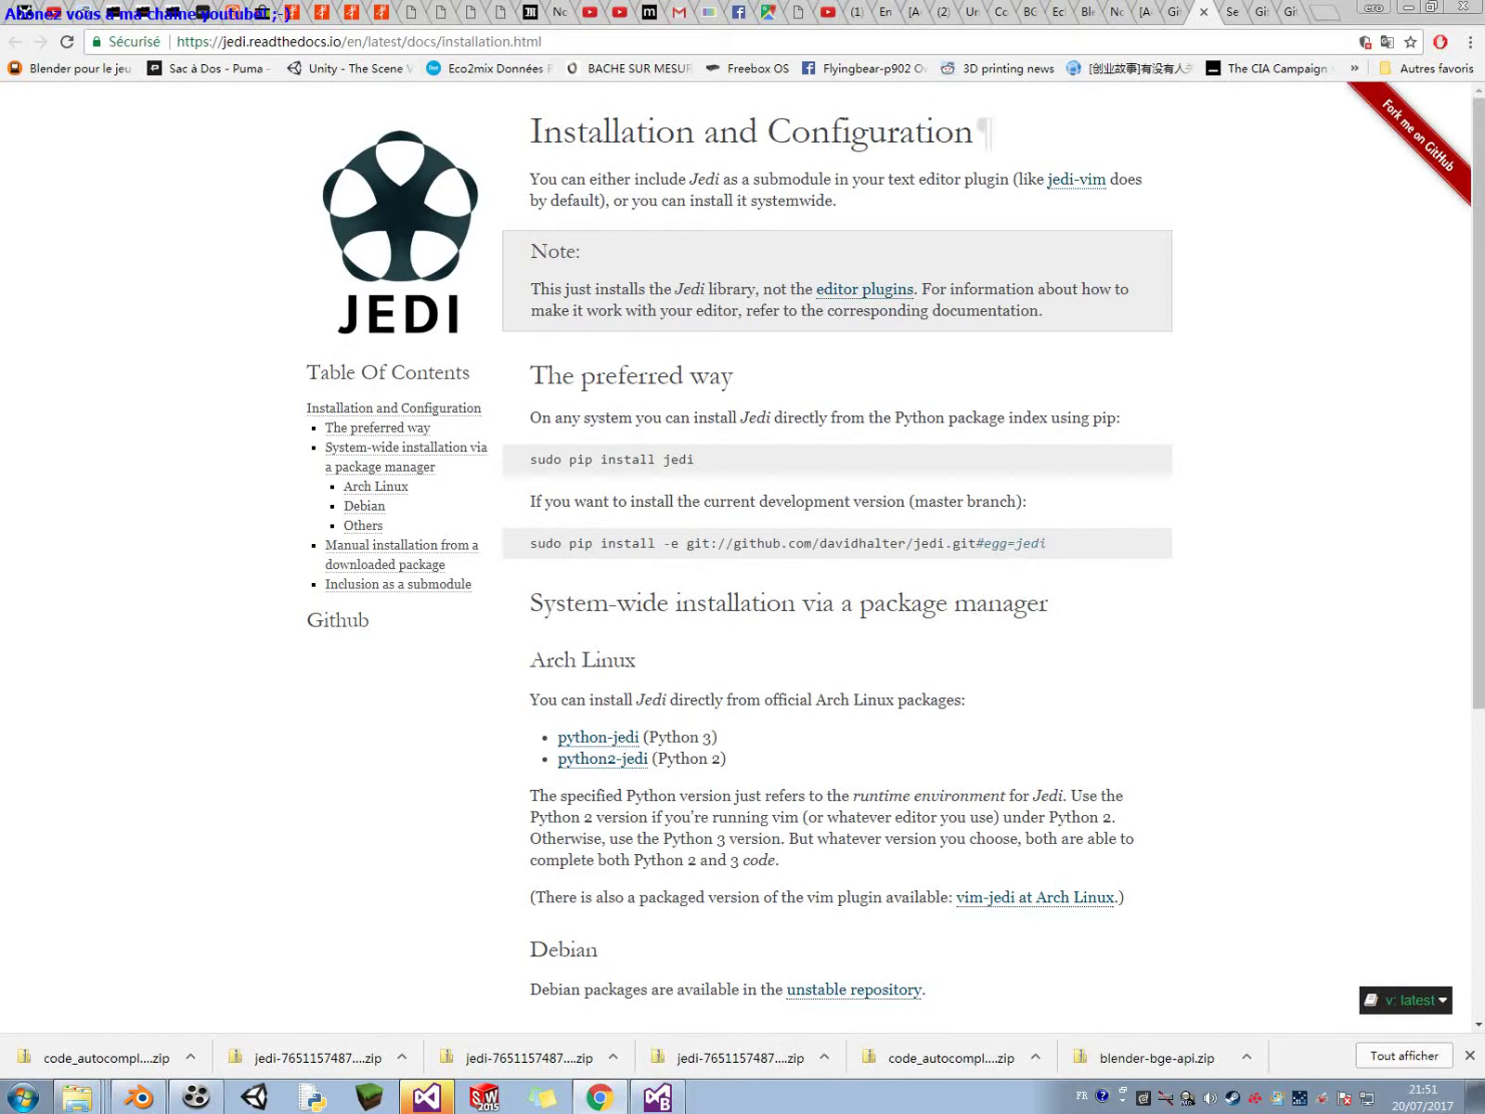
scroll(743, 557, down, 5)
scroll(743, 556, up, 4)
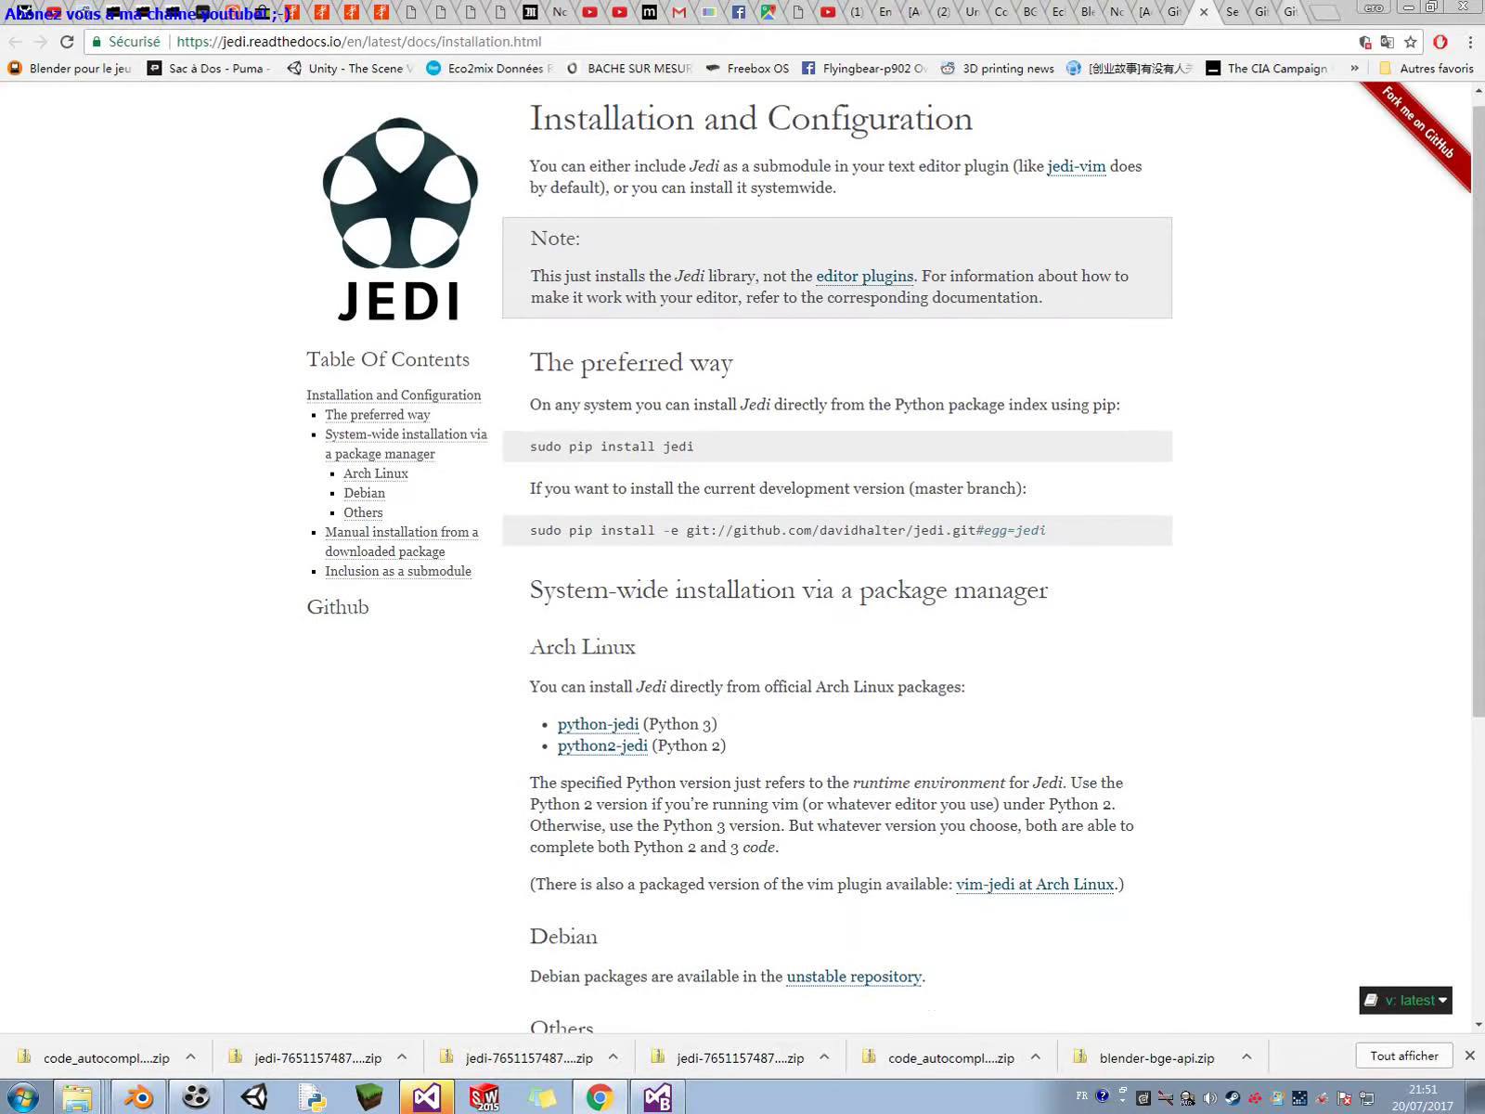
key(ctrl+Tab)
key(ctrl+Tab)
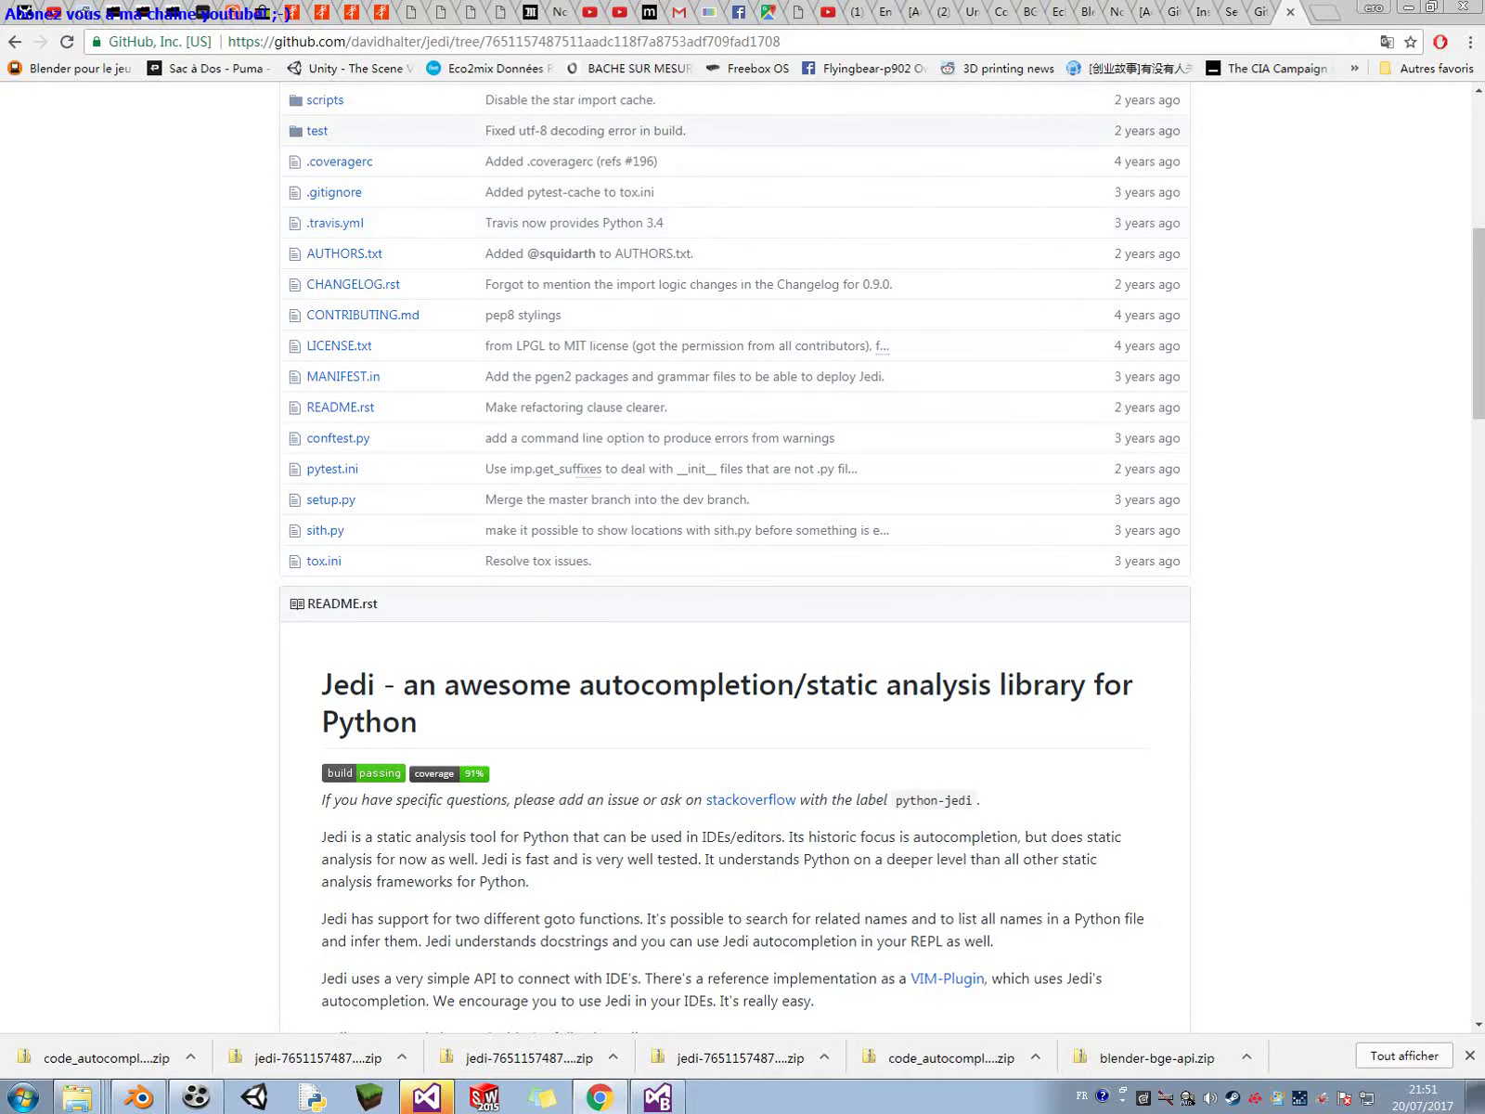
Download the jedi repository as a ZIP and copy all files and folders inside the archive's jedi folder.
scroll(743, 407, up, 3)
click(1126, 240)
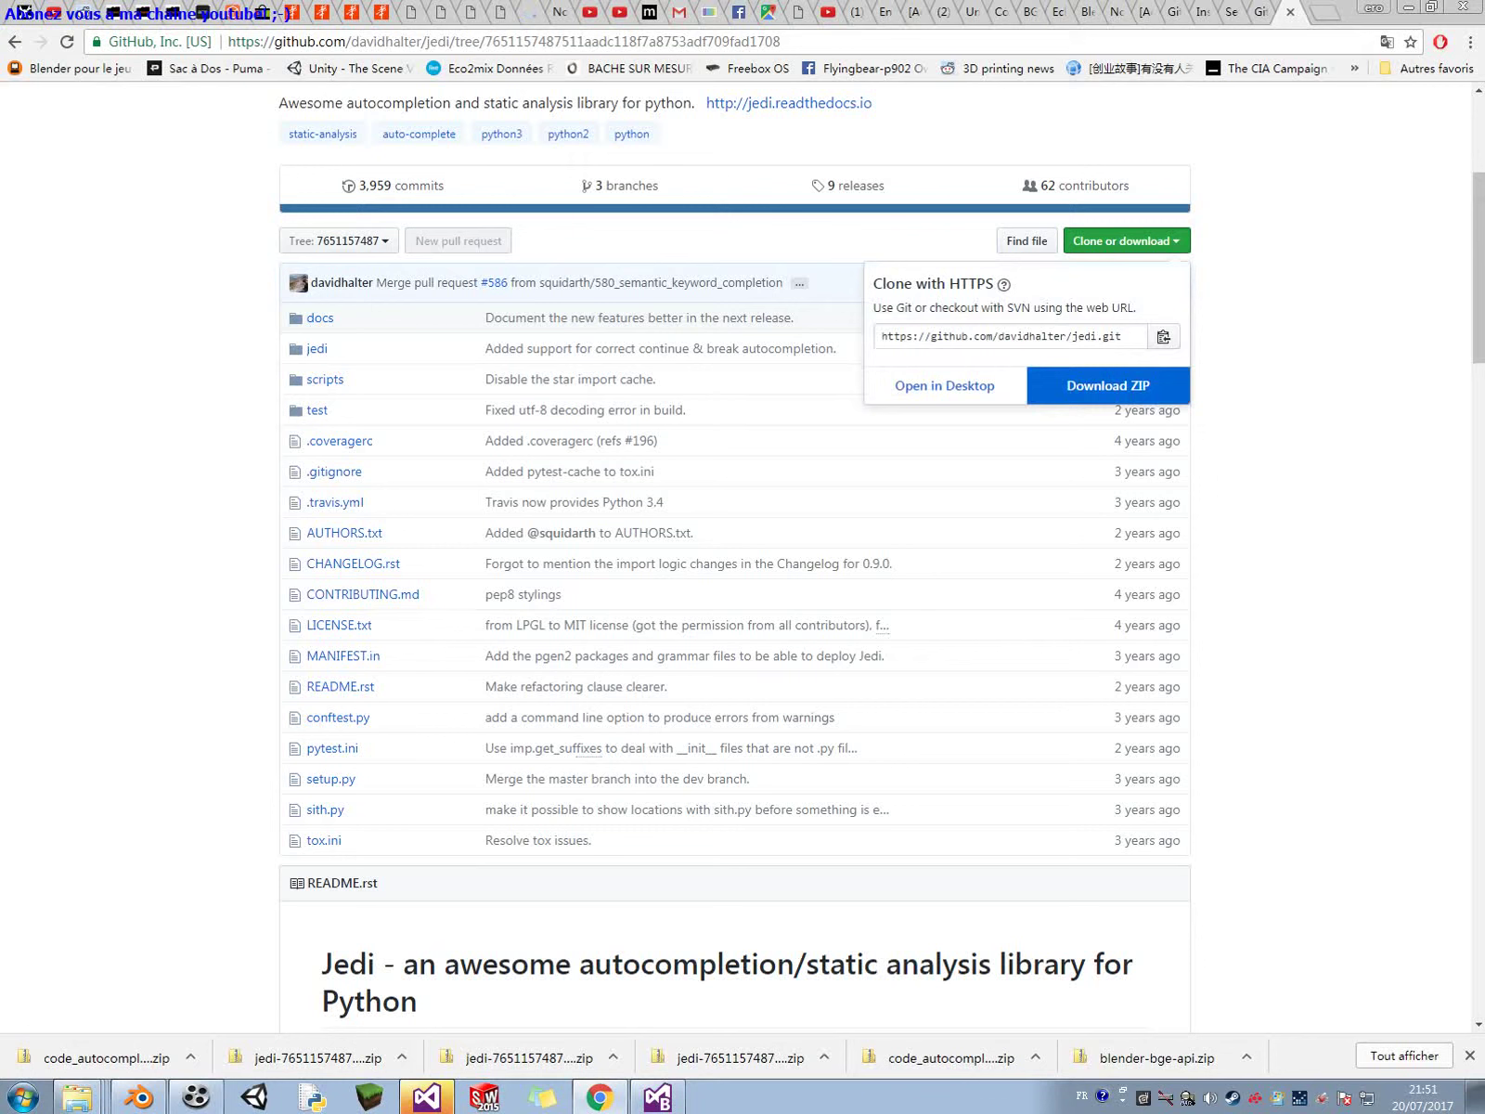
click(1107, 385)
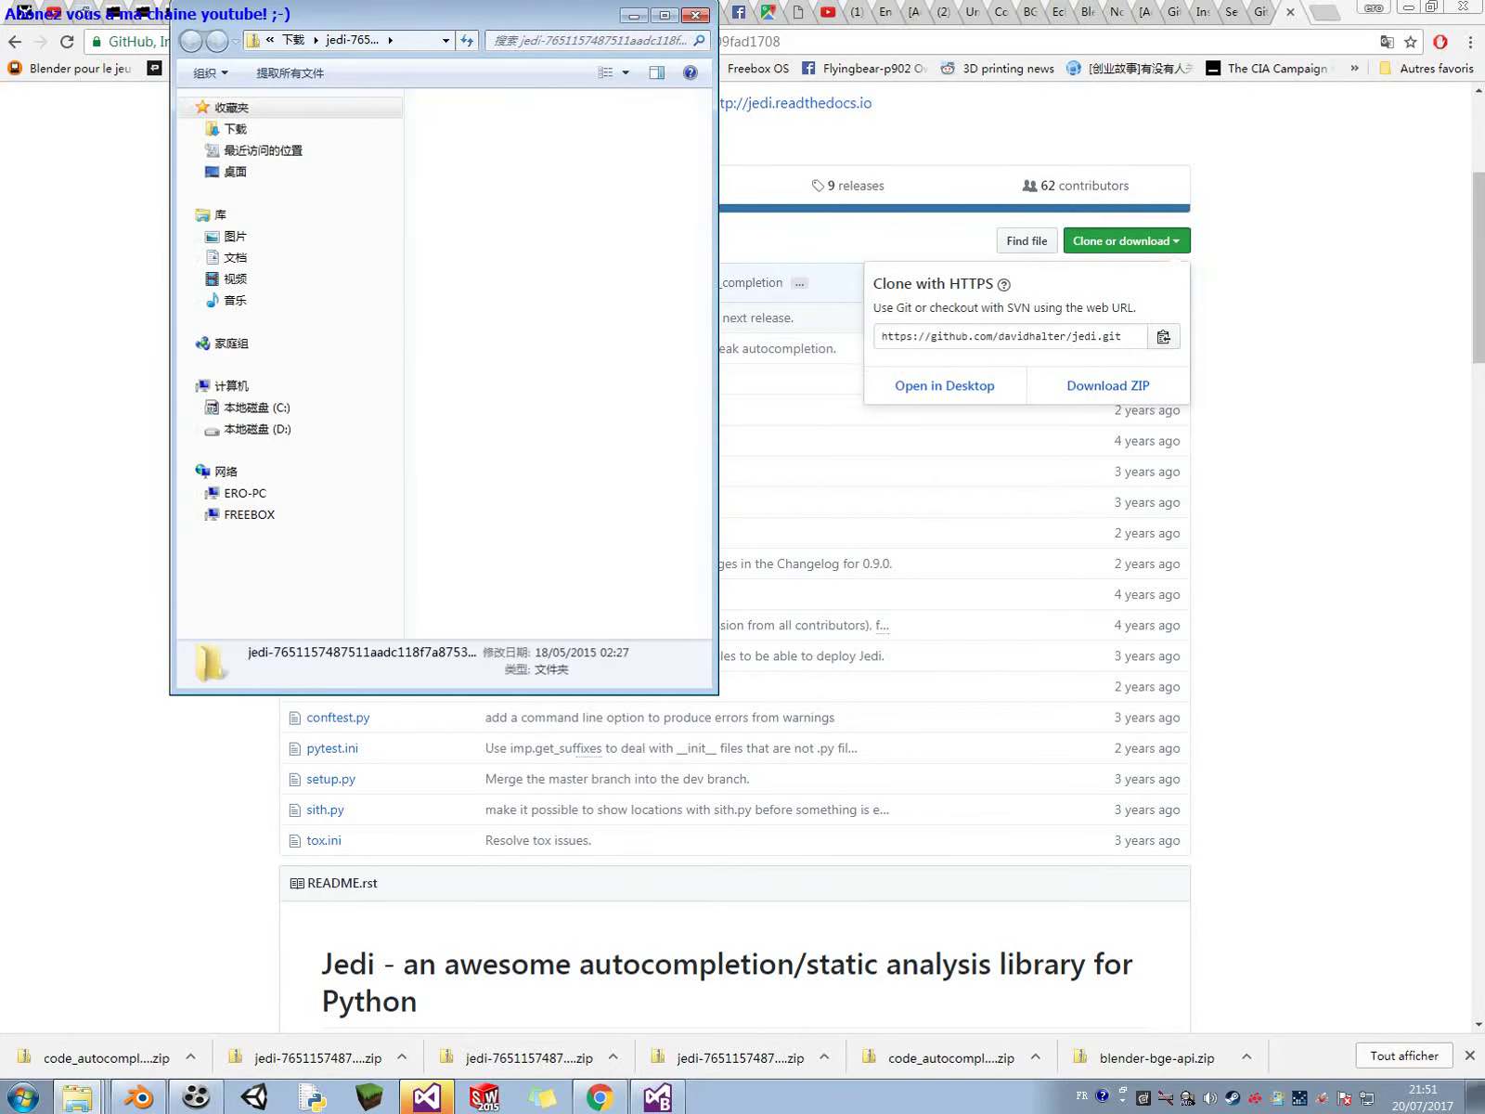
drag(456, 541, 492, 132)
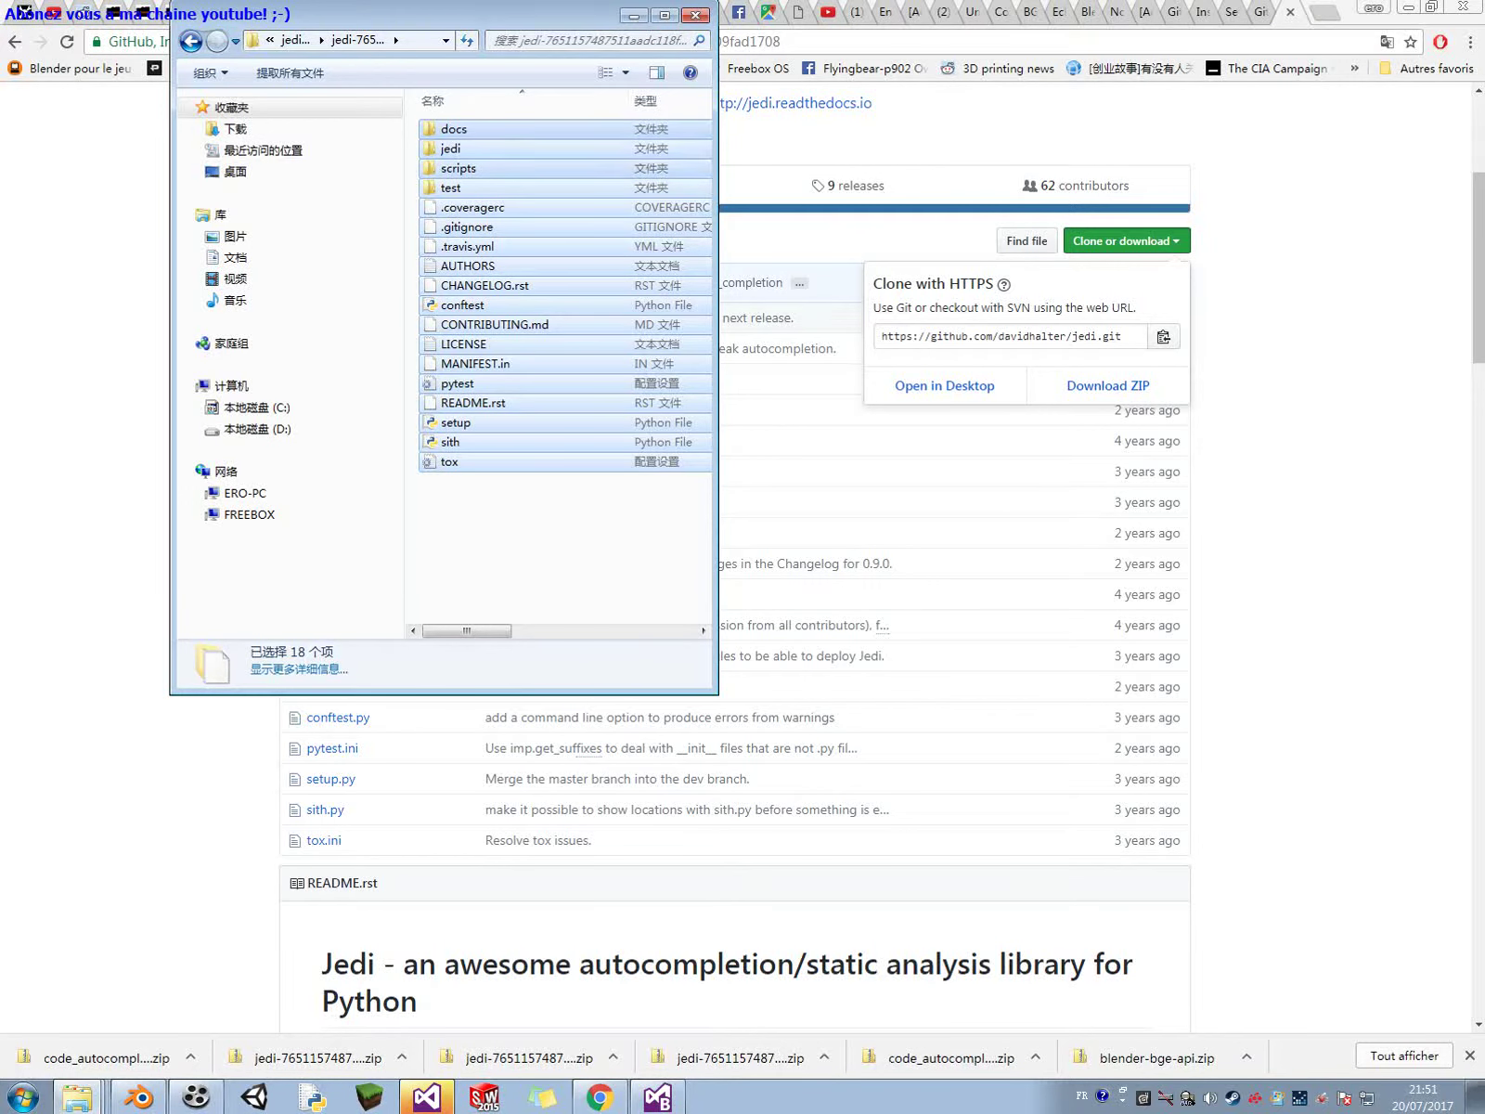
Switch to the File Explorer window of Blender's 2.78\scripts\addons folder, maximize it and examine the full folder path.
click(78, 1097)
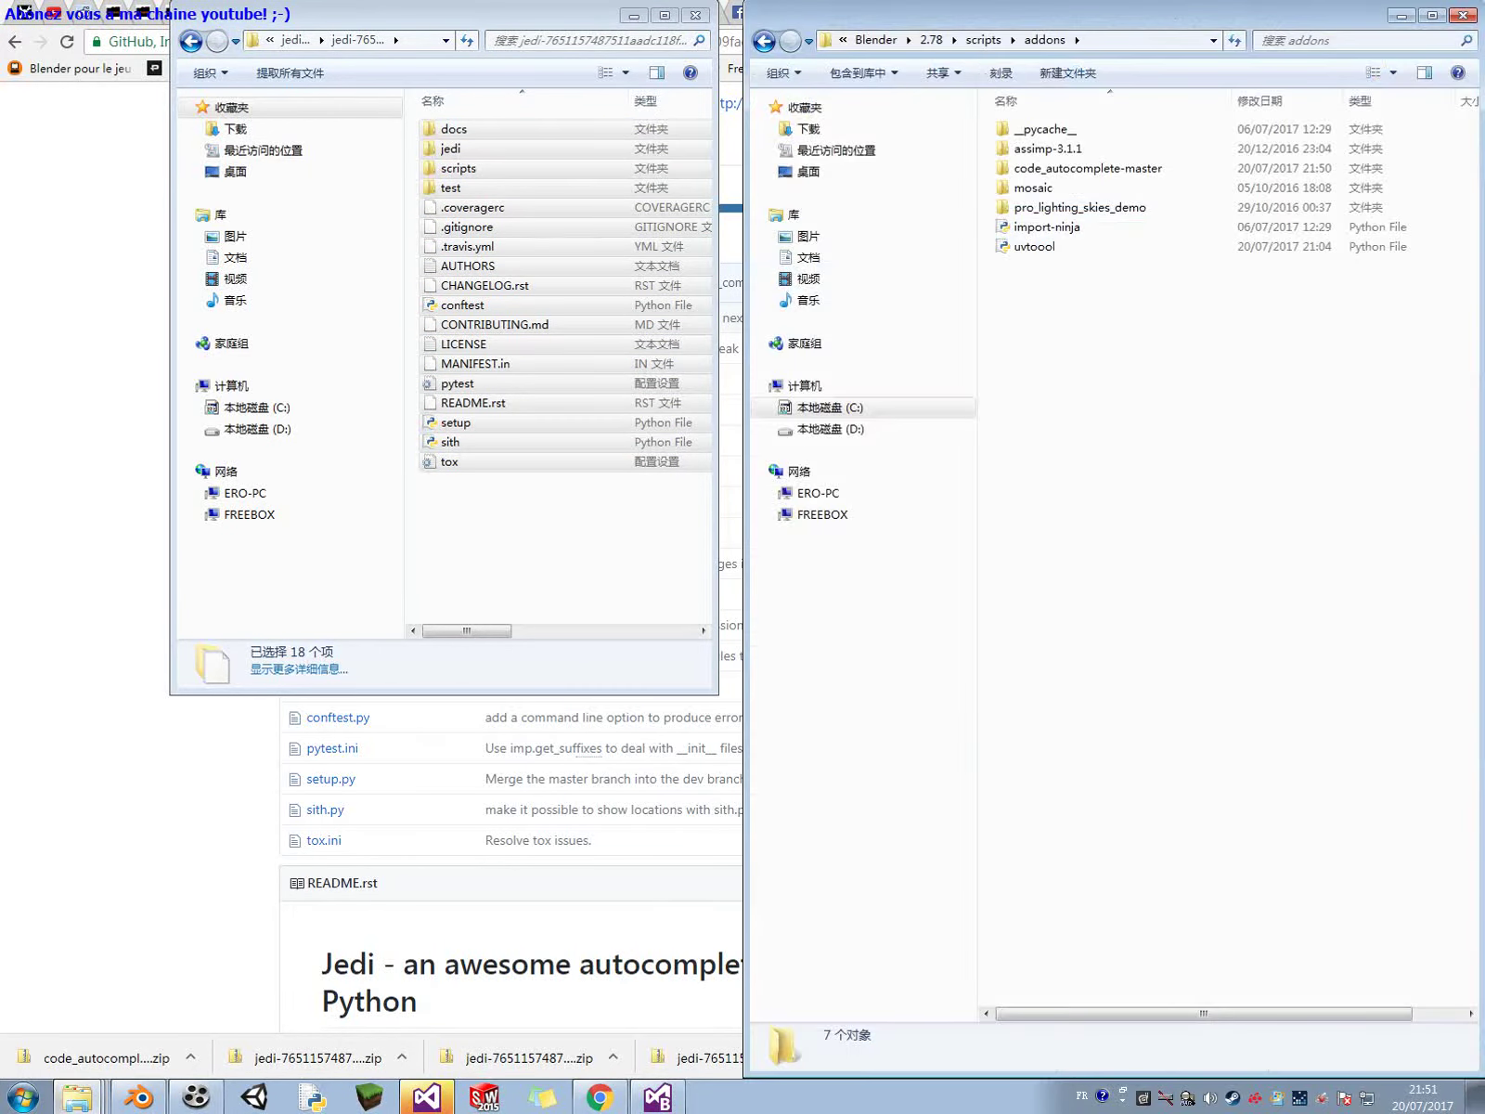
click(1151, 40)
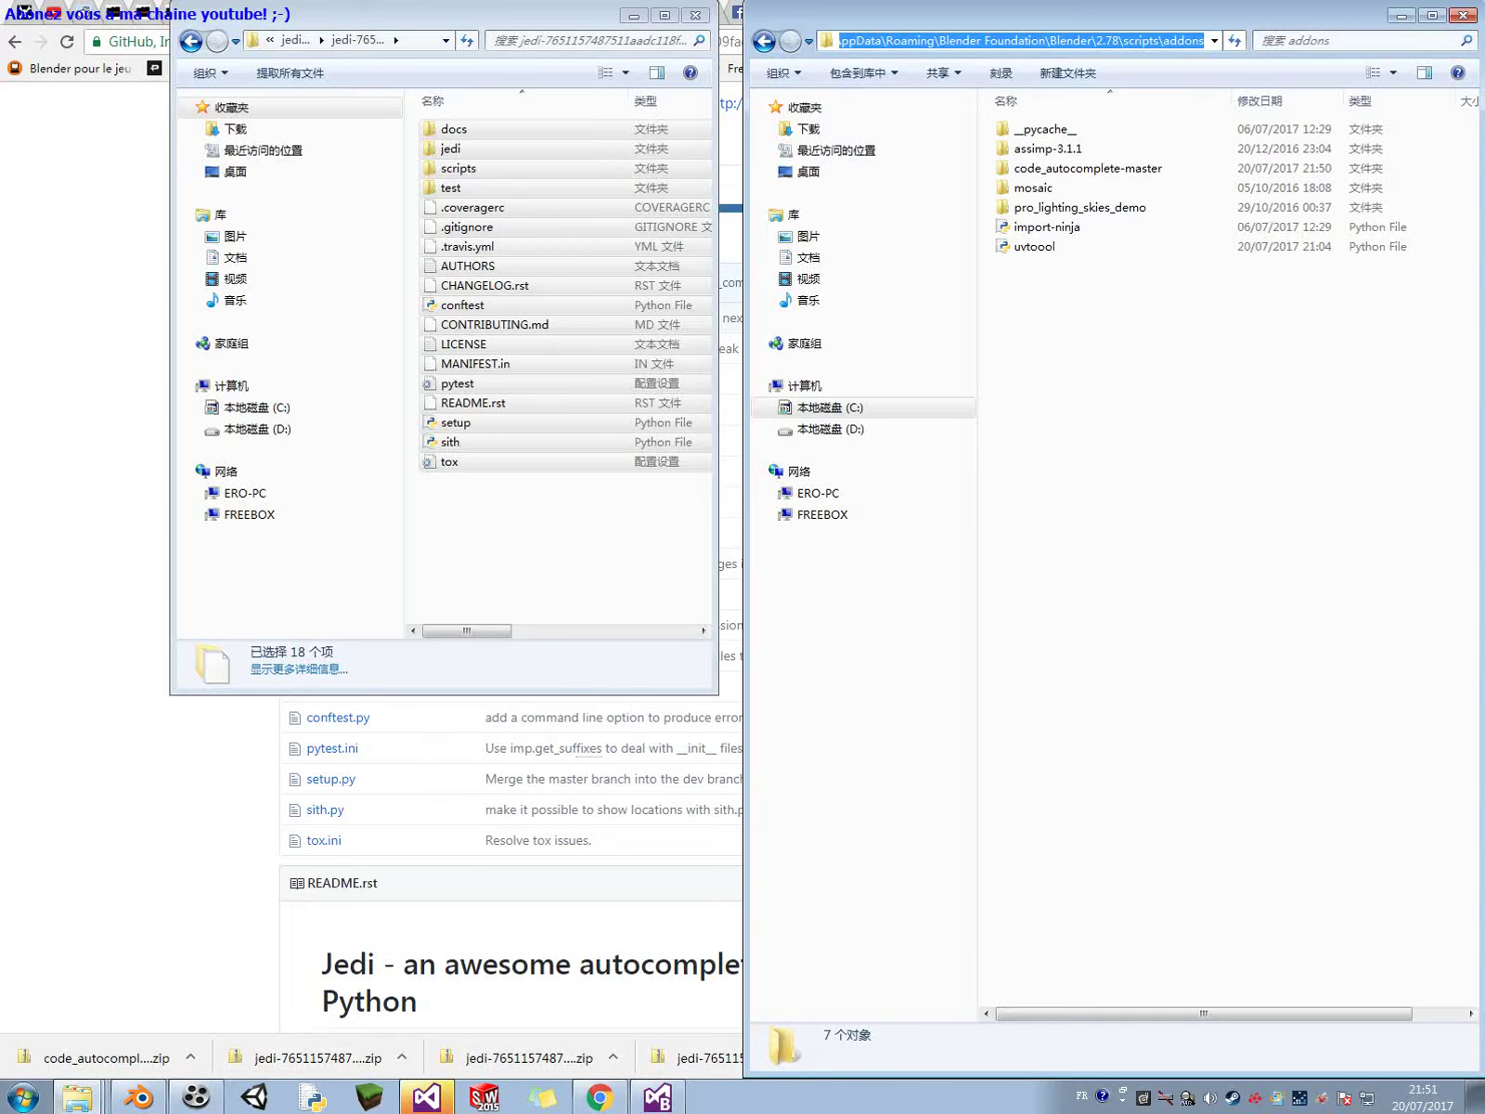
click(1432, 16)
click(383, 33)
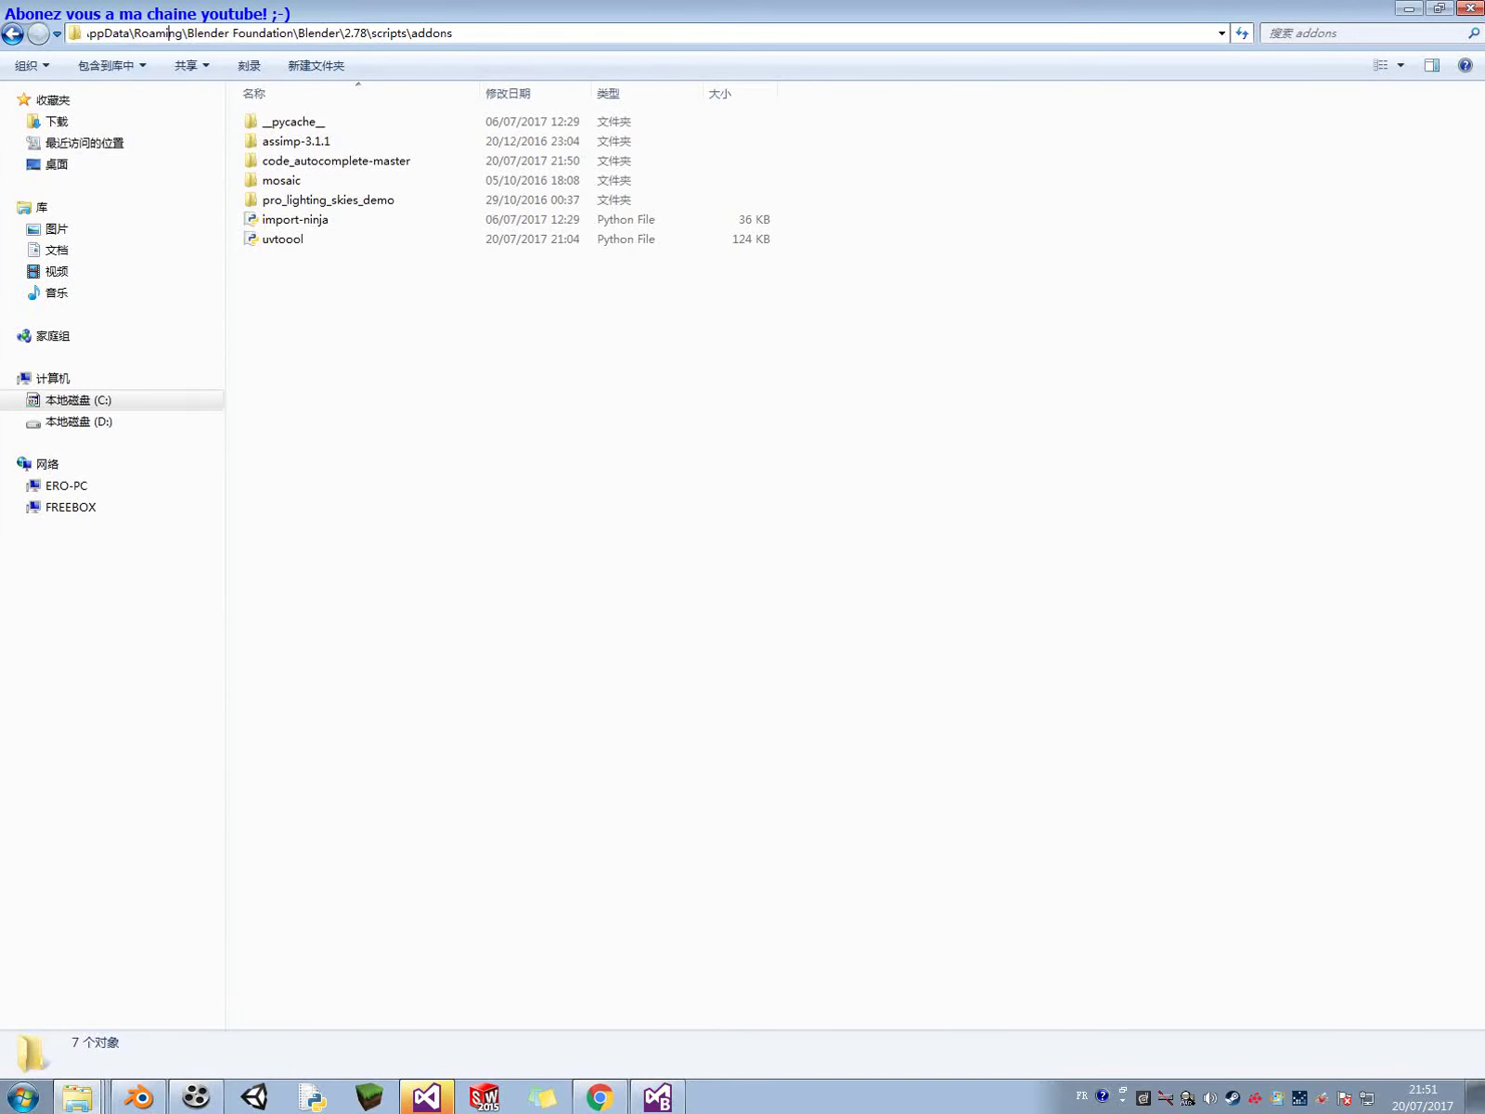
drag(168, 32, 539, 32)
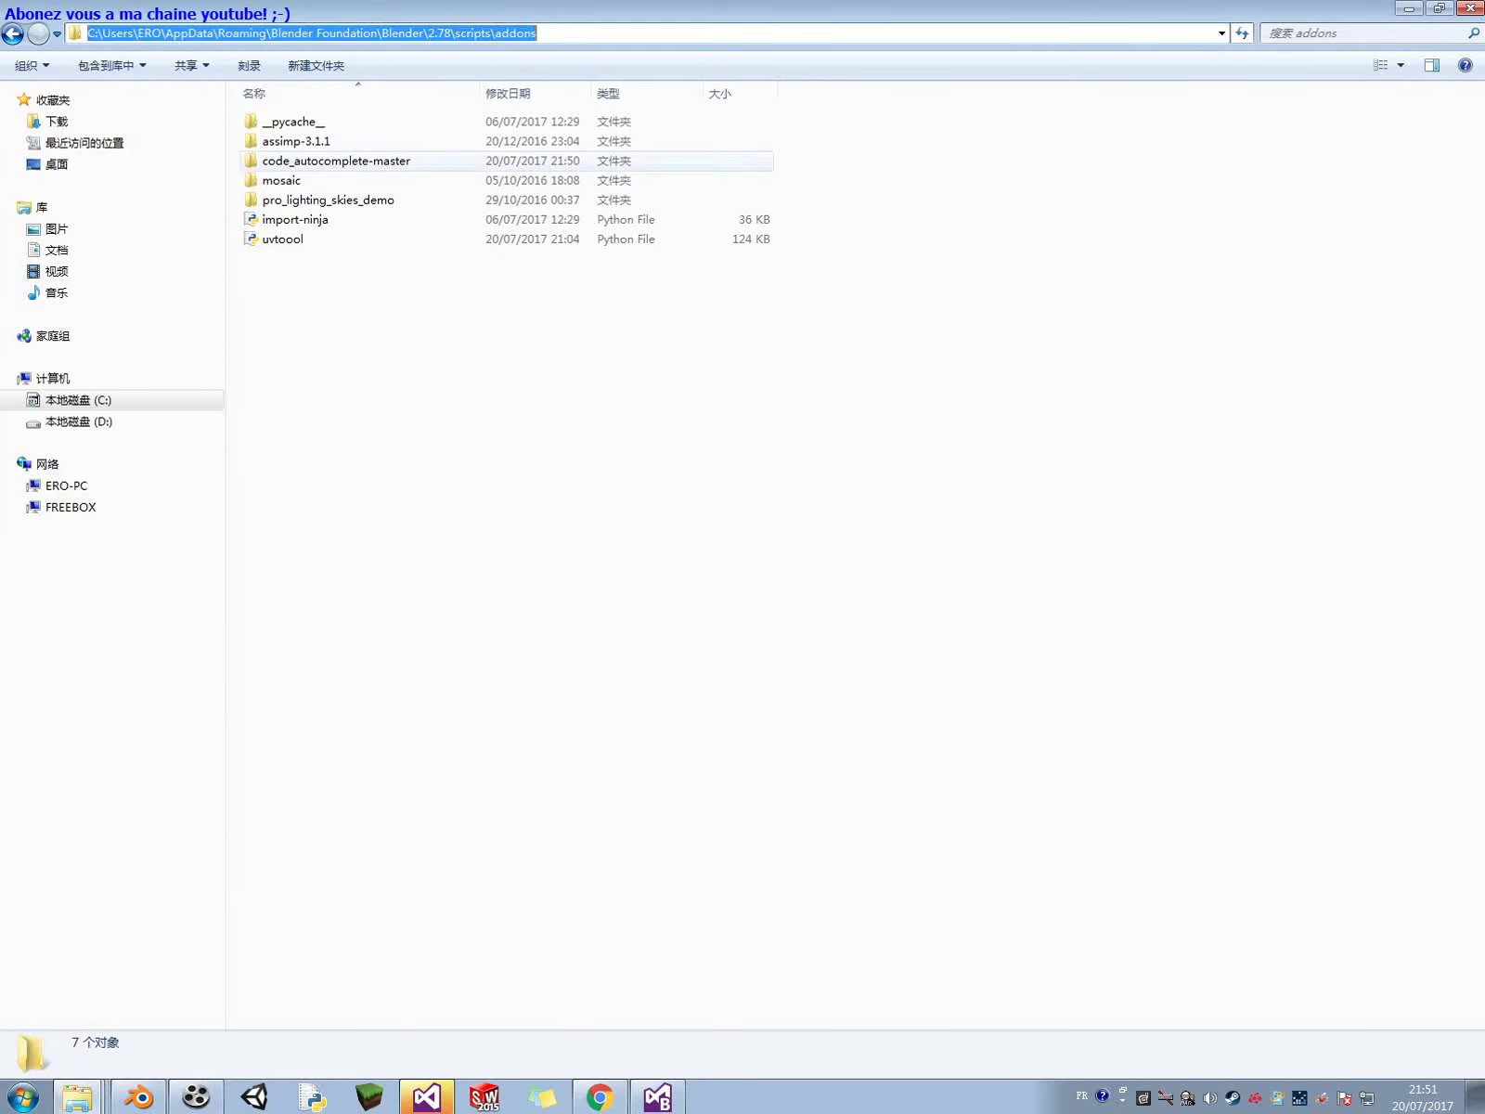
click(519, 269)
Paste the copied Jedi files into the jedi folder inside code_autocomplete-master.
double_click(334, 161)
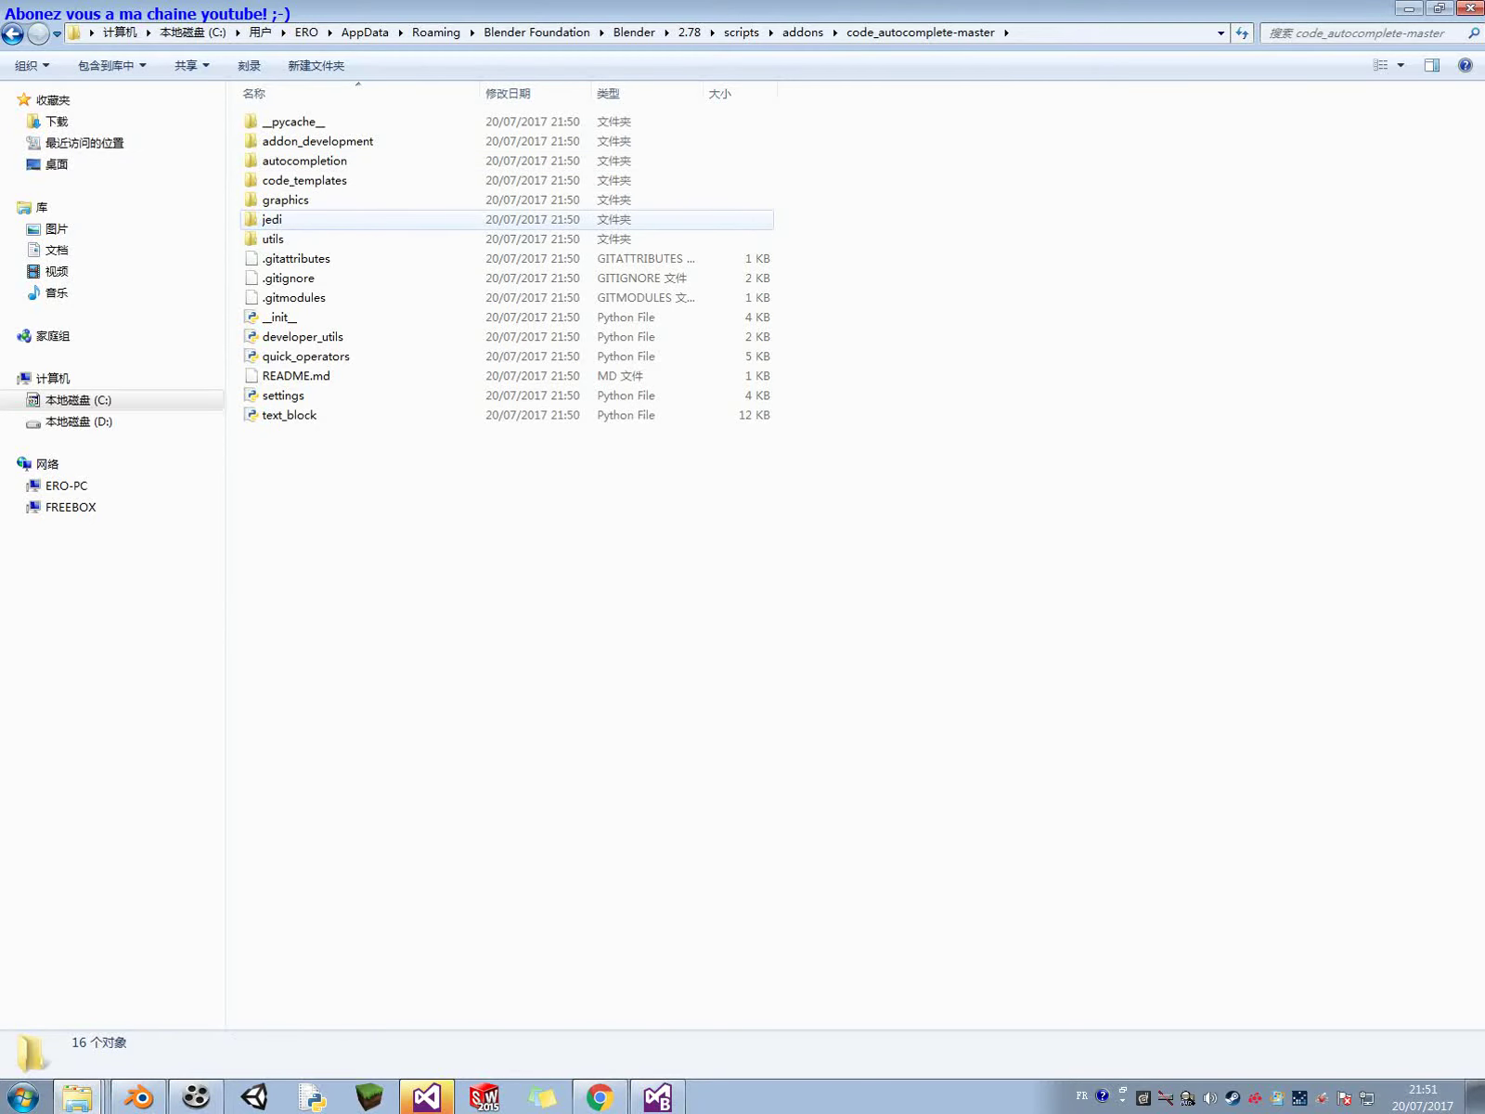
double_click(278, 219)
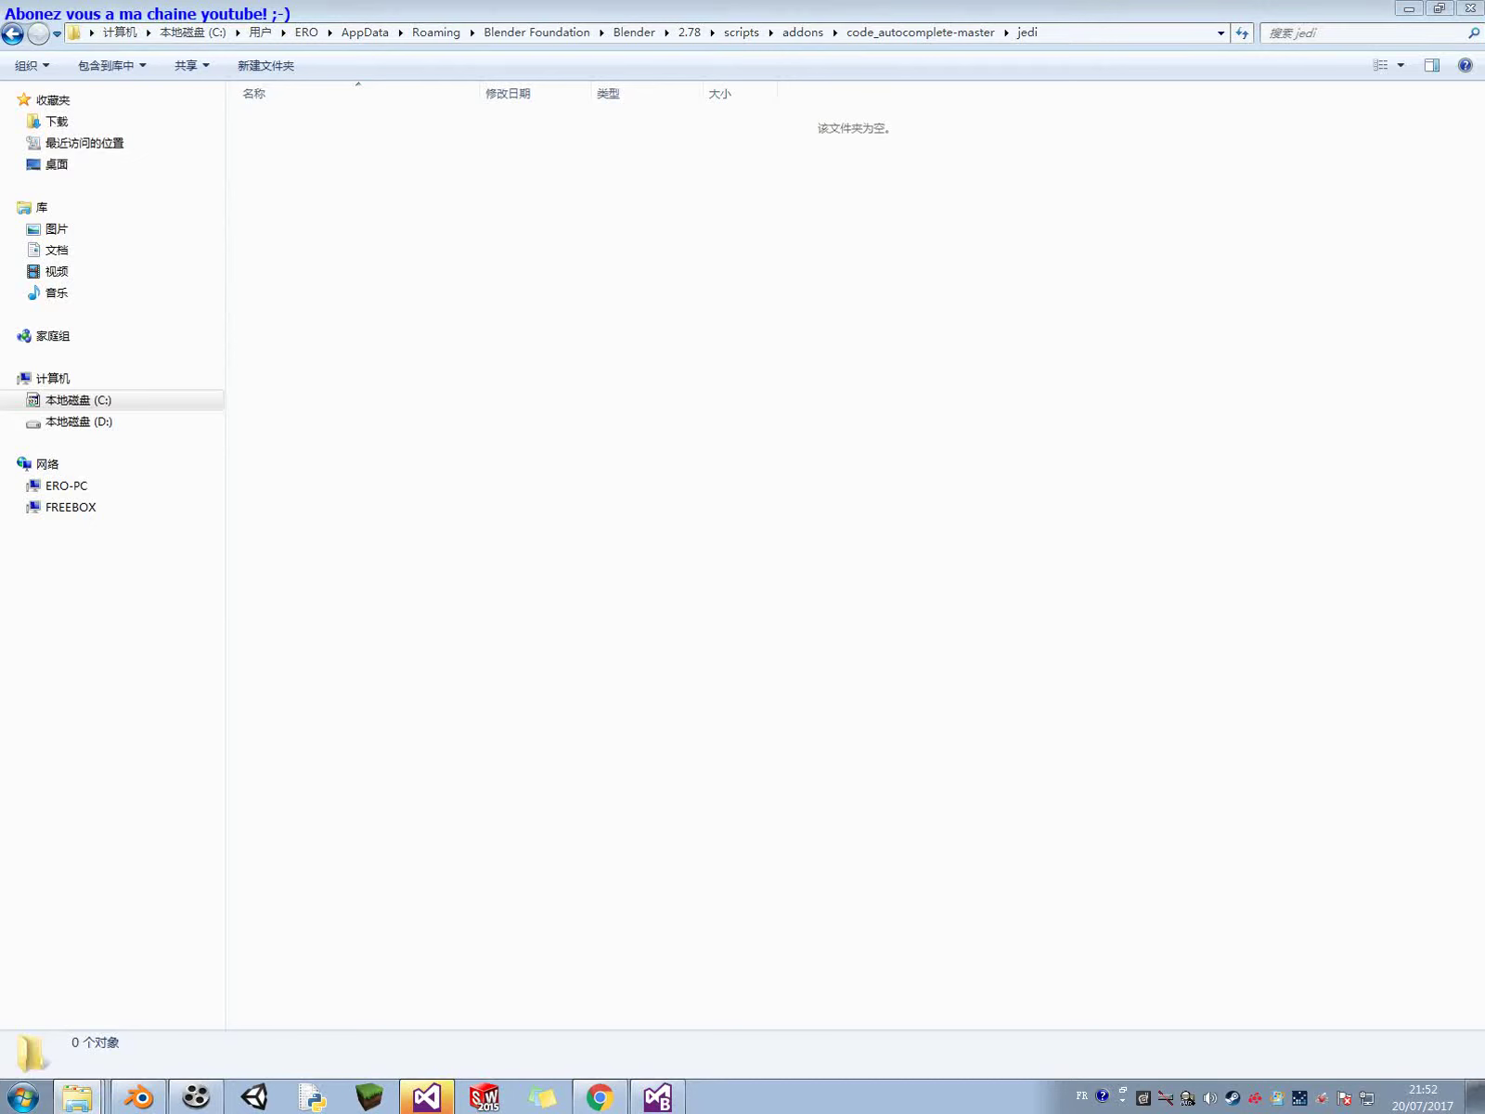
key(ctrl+v)
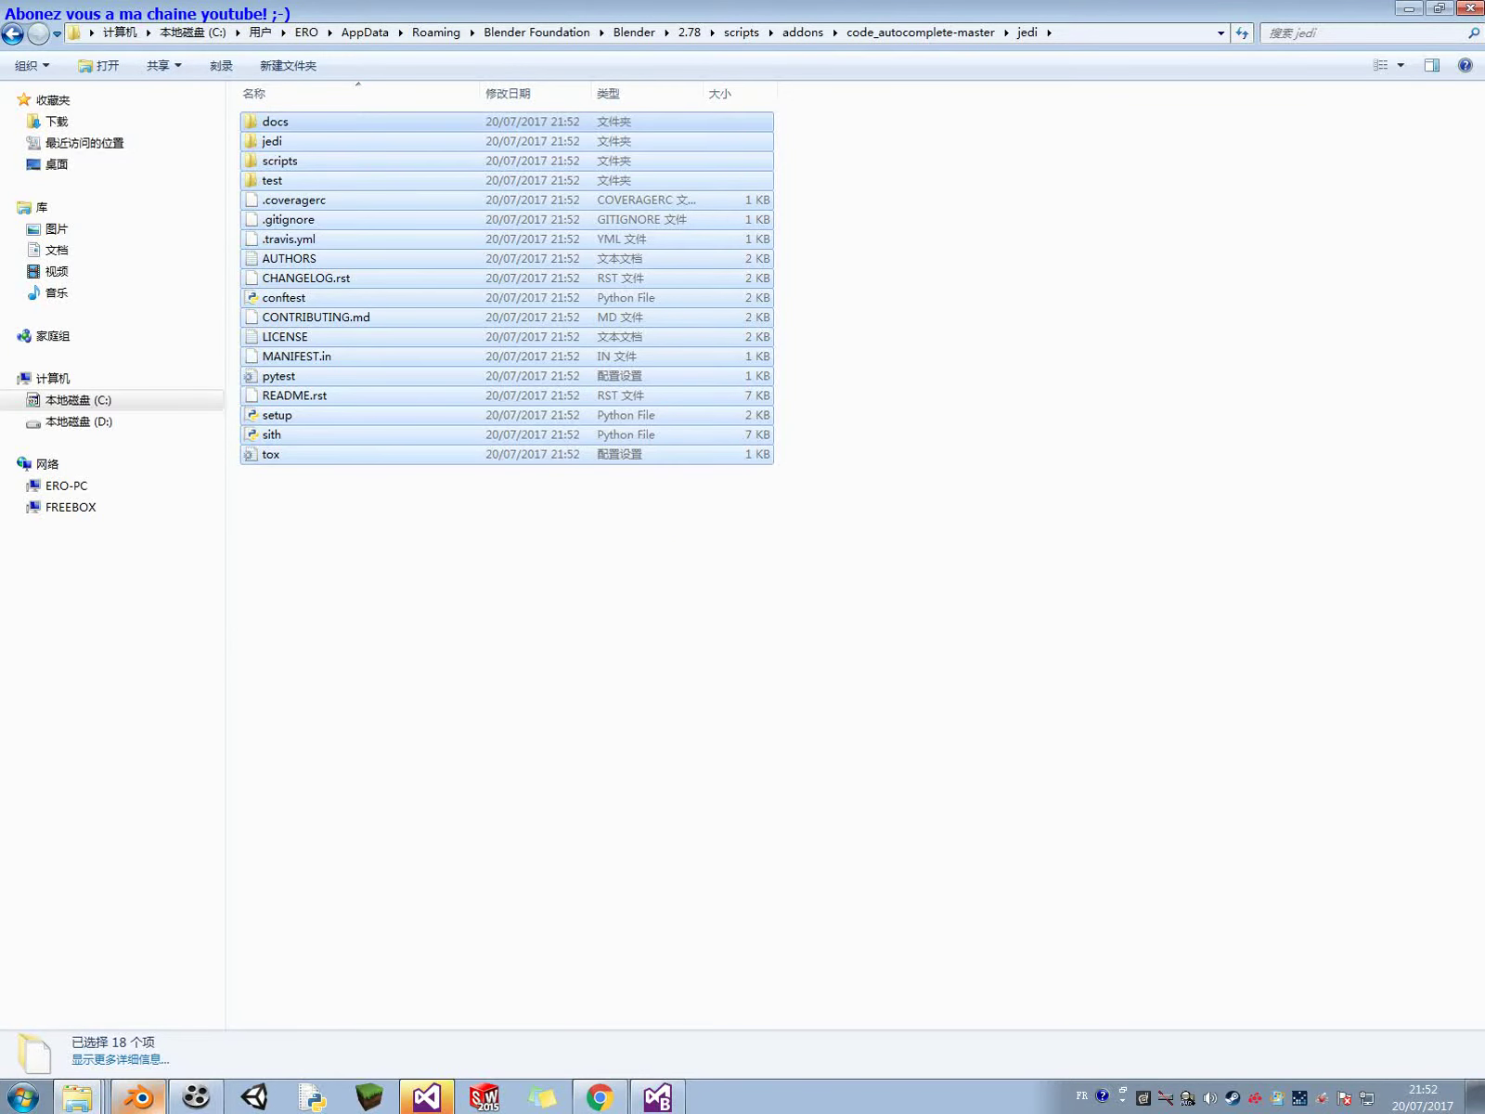
Switch to Blender and restart it from the text editor's Addon Development tools.
click(137, 1097)
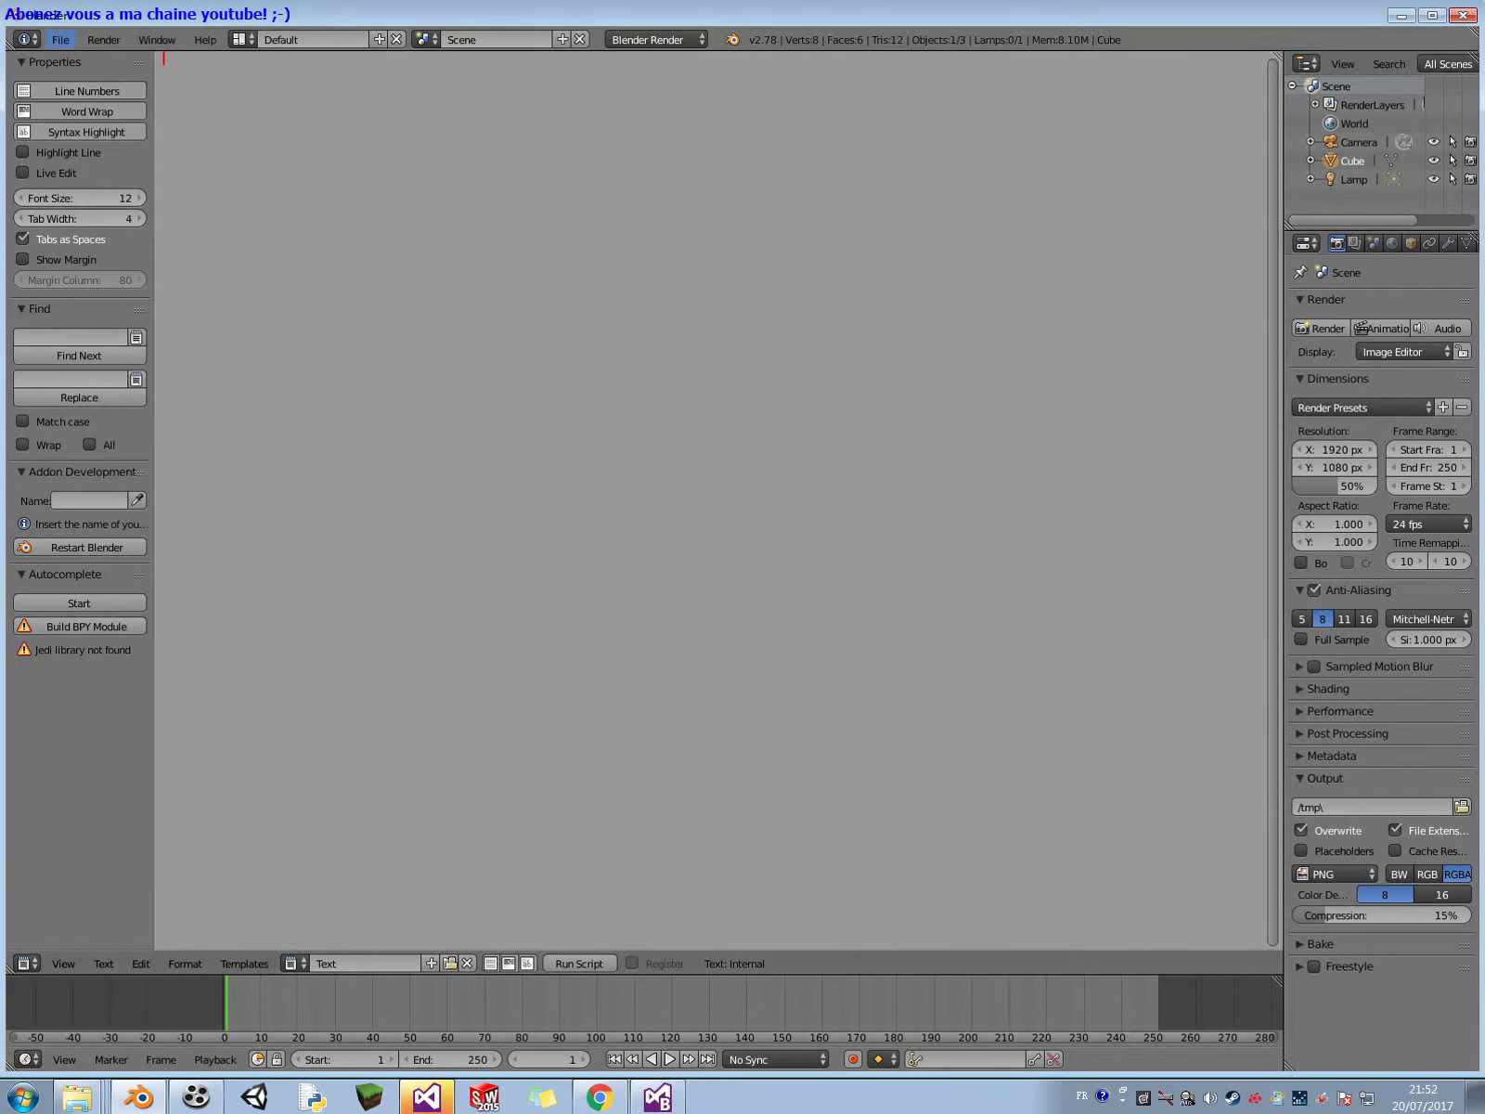
click(87, 547)
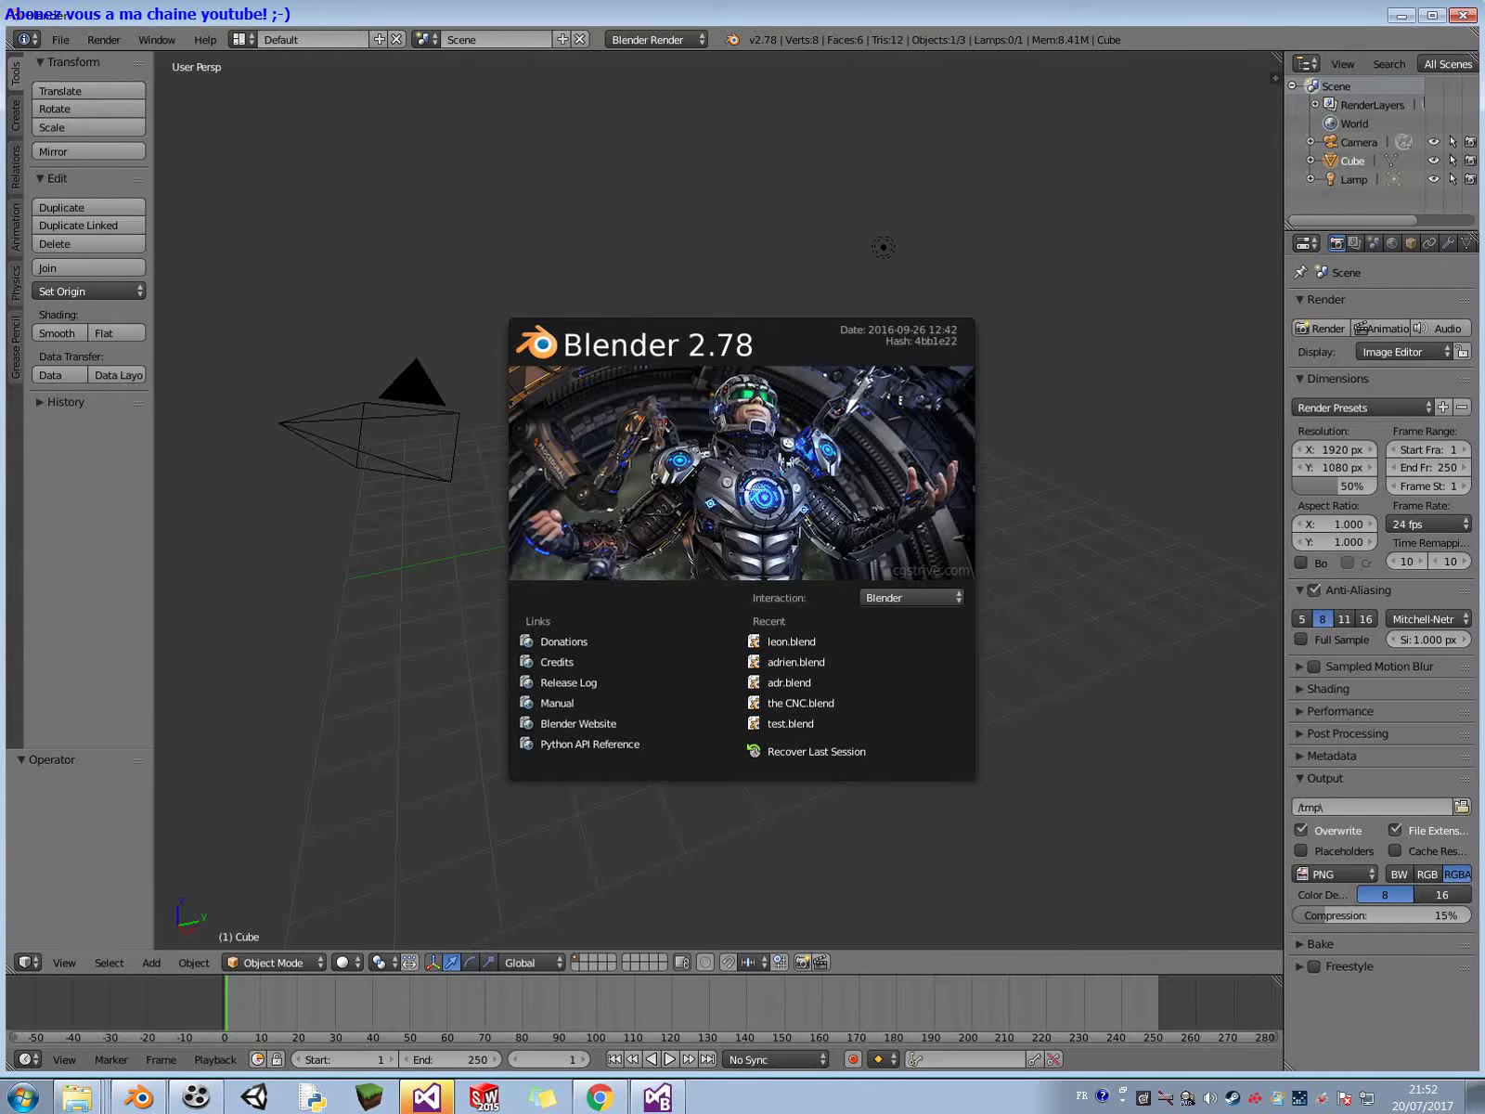
Change the 3D viewport to the Text Editor and show its properties sidebar.
click(28, 963)
click(28, 962)
click(92, 754)
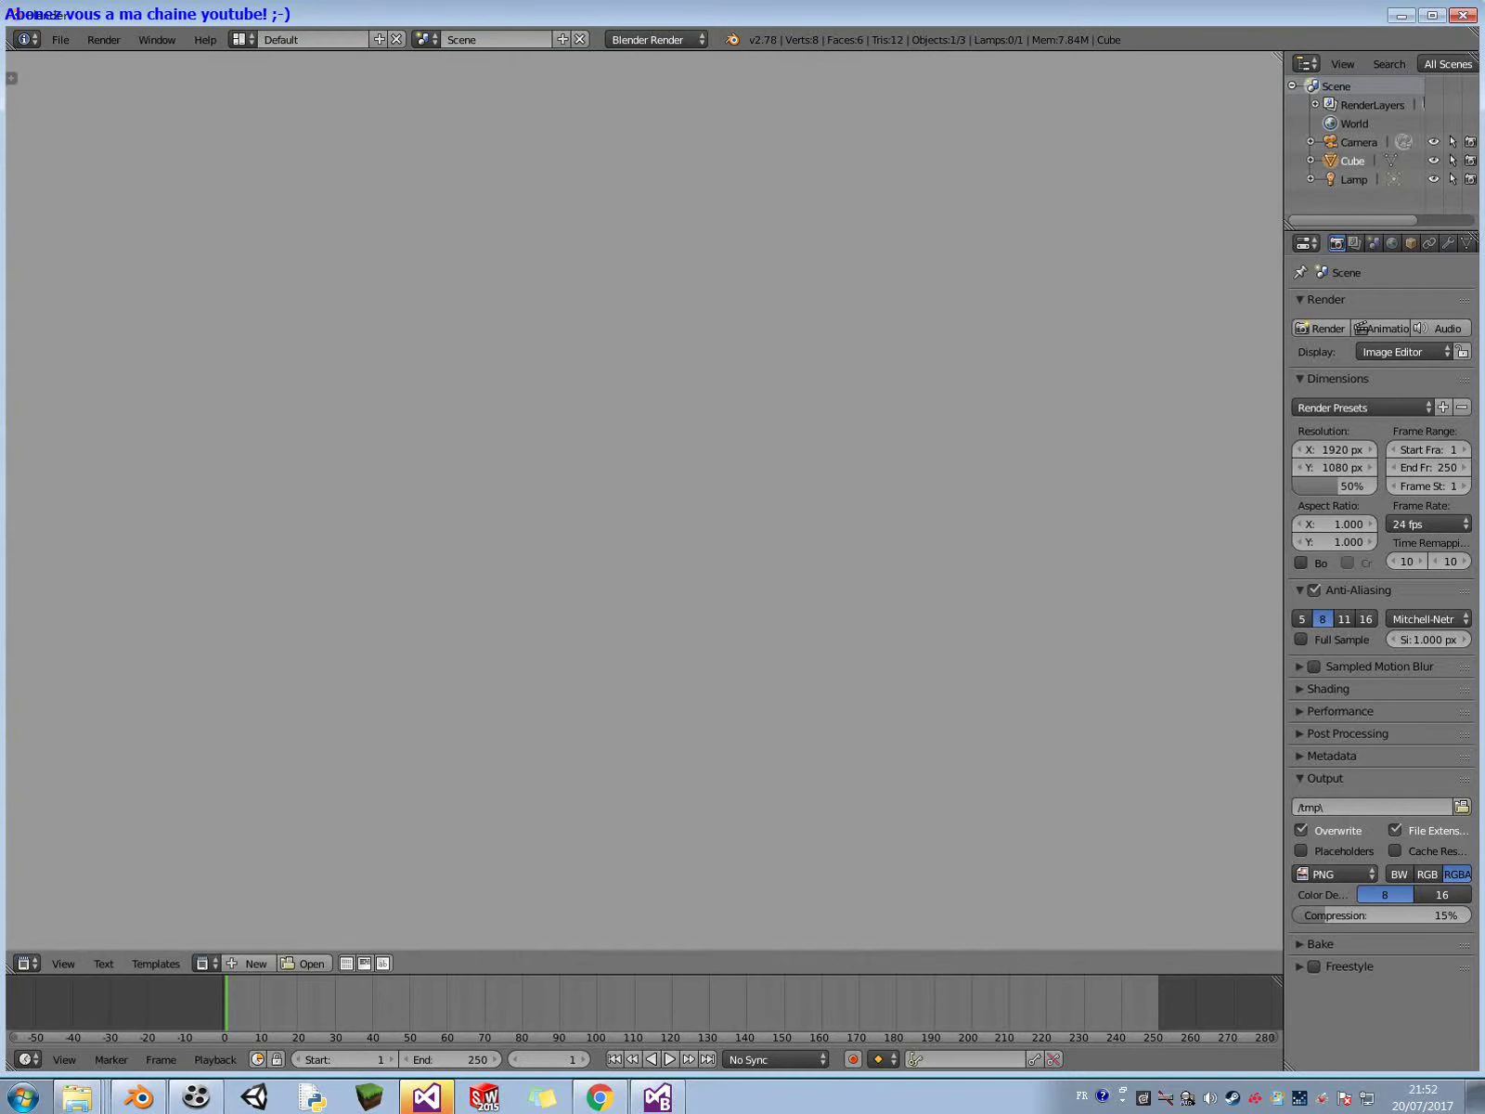
key(ctrl+t)
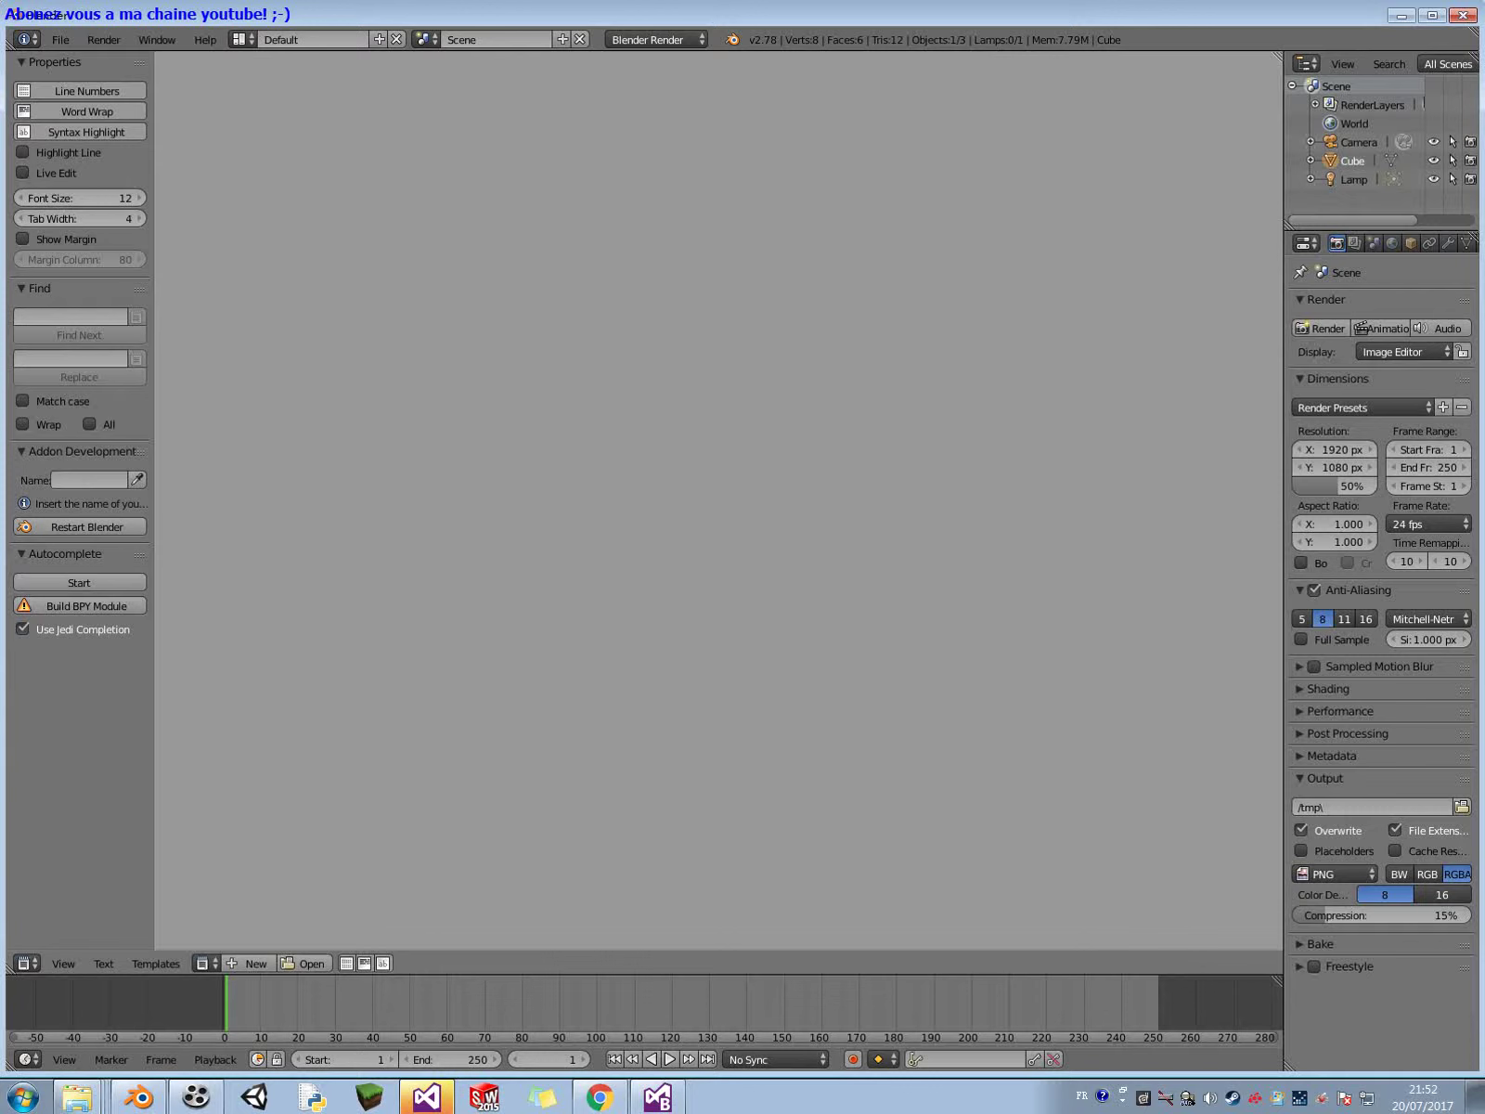
Create a new text block and start Autocomplete for the text editor.
click(249, 964)
text(impot)
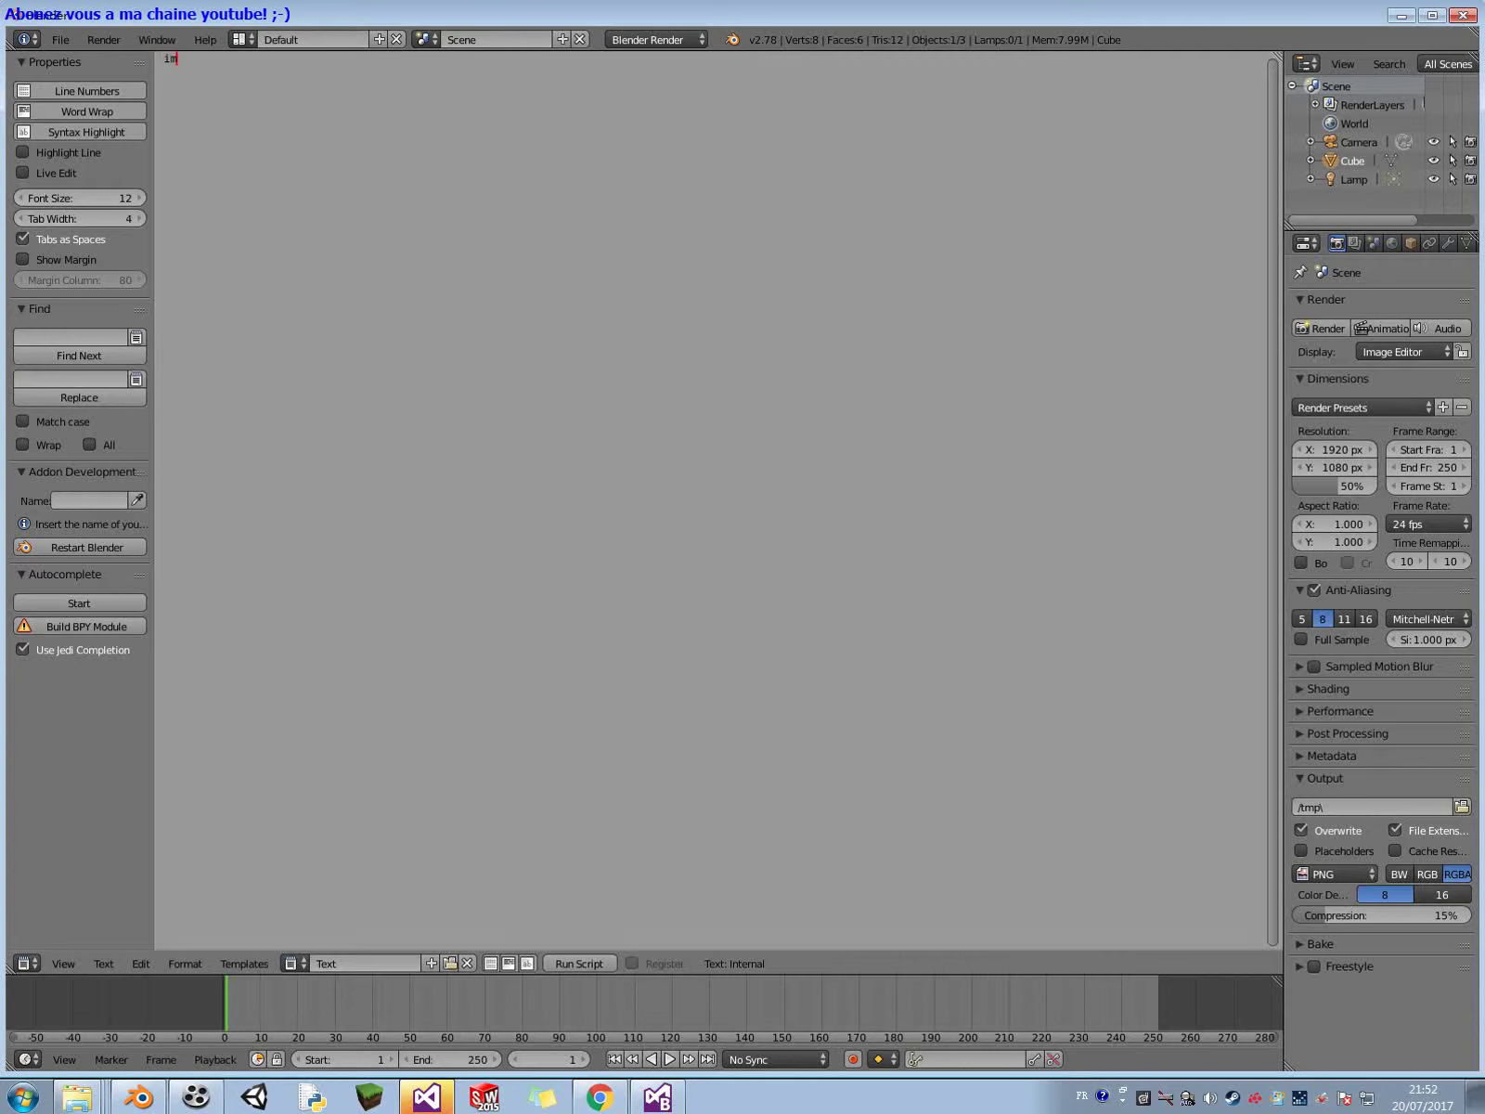
click(79, 603)
Clear the letters on the first line and write the keyword "import" with autocompletion running.
key(BackSpace)
key(BackSpace)
key(BackSpace)
key(BackSpace)
key(BackSpace)
text(import)
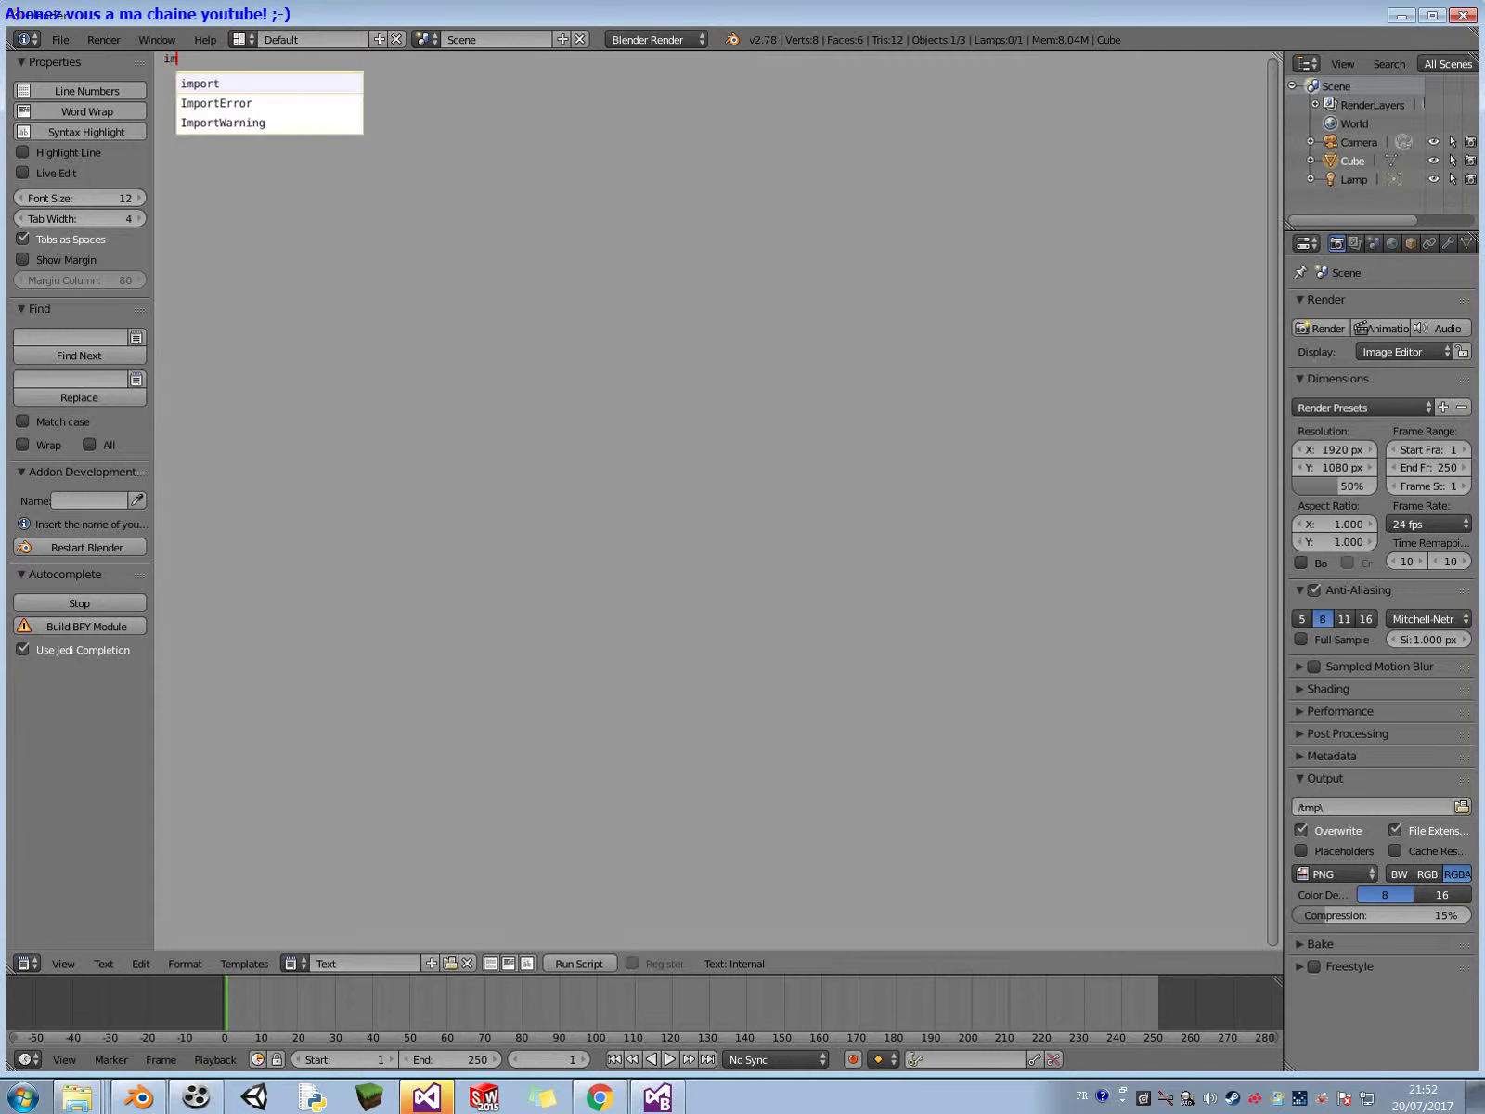
Browse the suggested modules, complete the line as "import bpy" and start a new line.
key(Down)
key(Down)
key(Down)
key(Down)
key(Down)
key(Down)
key(Down)
key(Down)
key(Down)
key(Down)
key(Down)
key(Down)
key(Down)
key(Down)
key(Down)
key(Down)
key(Down)
key(Down)
key(Down)
key(Down)
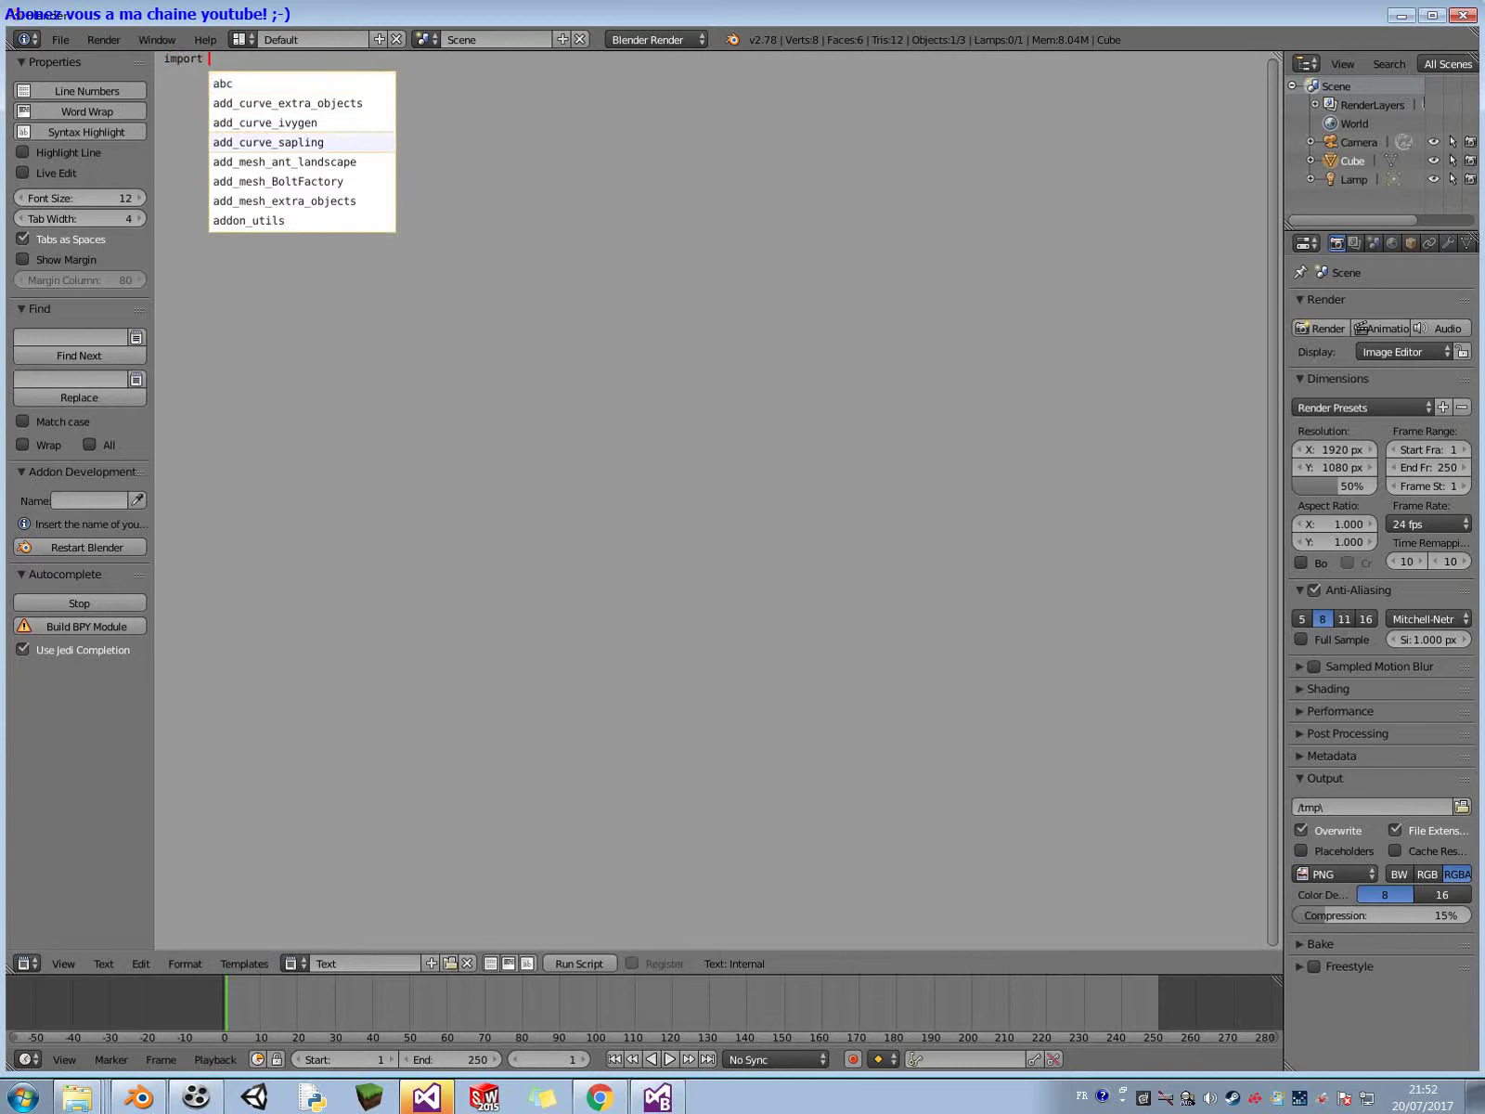
key(Down)
key(Down)
key(Down)
key(Down)
key(Down)
key(Down)
key(Down)
key(Down)
key(Down)
key(Down)
key(Down)
key(Down)
key(Down)
key(Down)
key(Down)
key(Down)
key(Up)
key(Up)
key(Up)
key(Up)
key(Up)
key(Up)
key(Up)
key(Up)
key(Up)
key(Up)
key(Up)
key(Up)
key(Up)
key(Up)
key(Up)
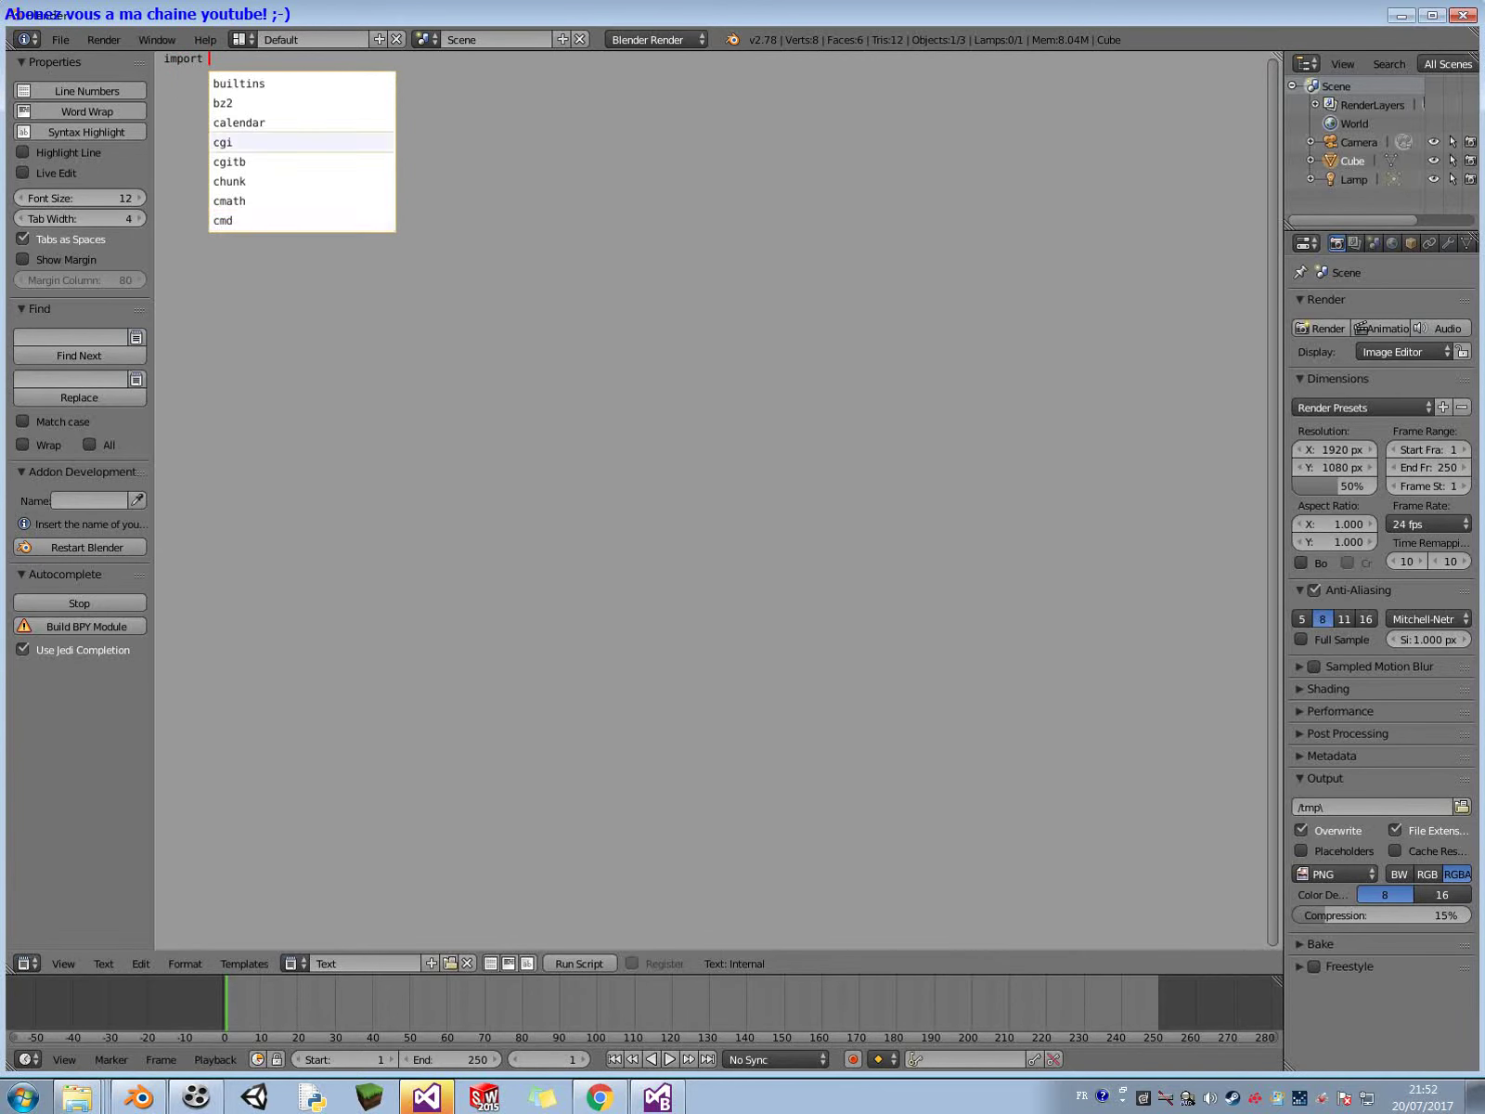
key(Down)
key(Down)
key(Down)
key(Return)
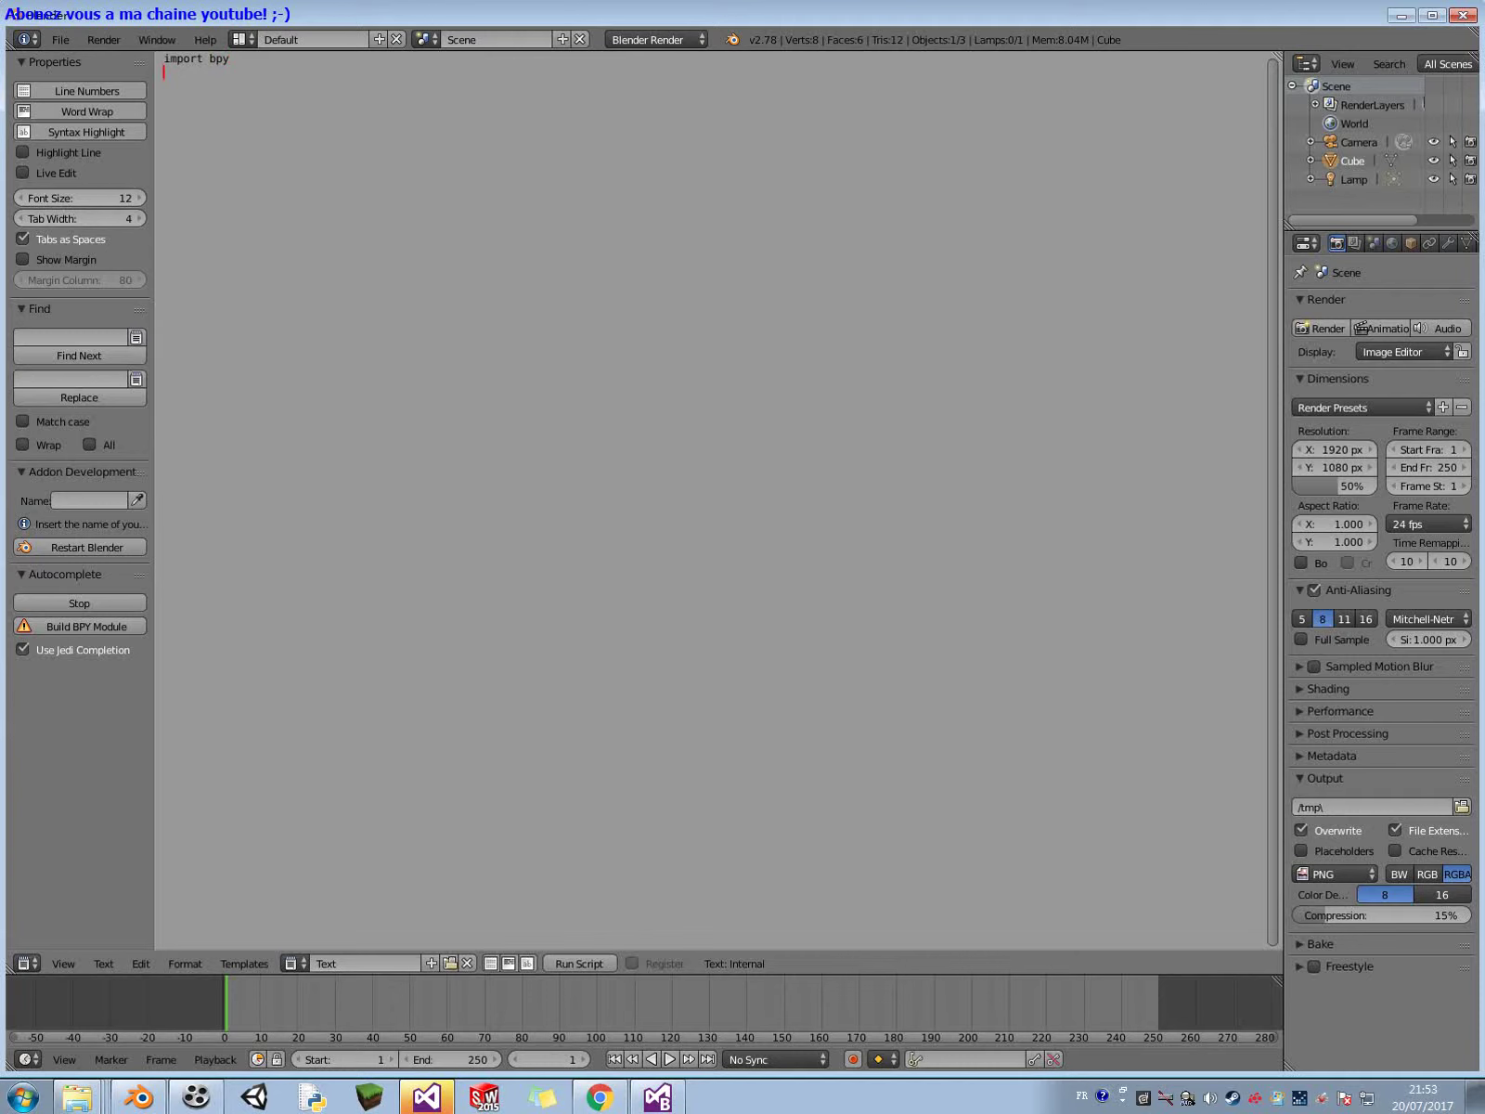
Try accepting an autocomplete suggestion for the letter "i" on the second line, and erase the inserted word.
text(i)
key(Down)
key(Down)
key(Return)
key(BackSpace)
key(BackSpace)
key(BackSpace)
key(BackSpace)
key(BackSpace)
key(BackSpace)
Enter "f" on the second line, examine the suggestions and their descriptions, and erase the letter.
text(f)
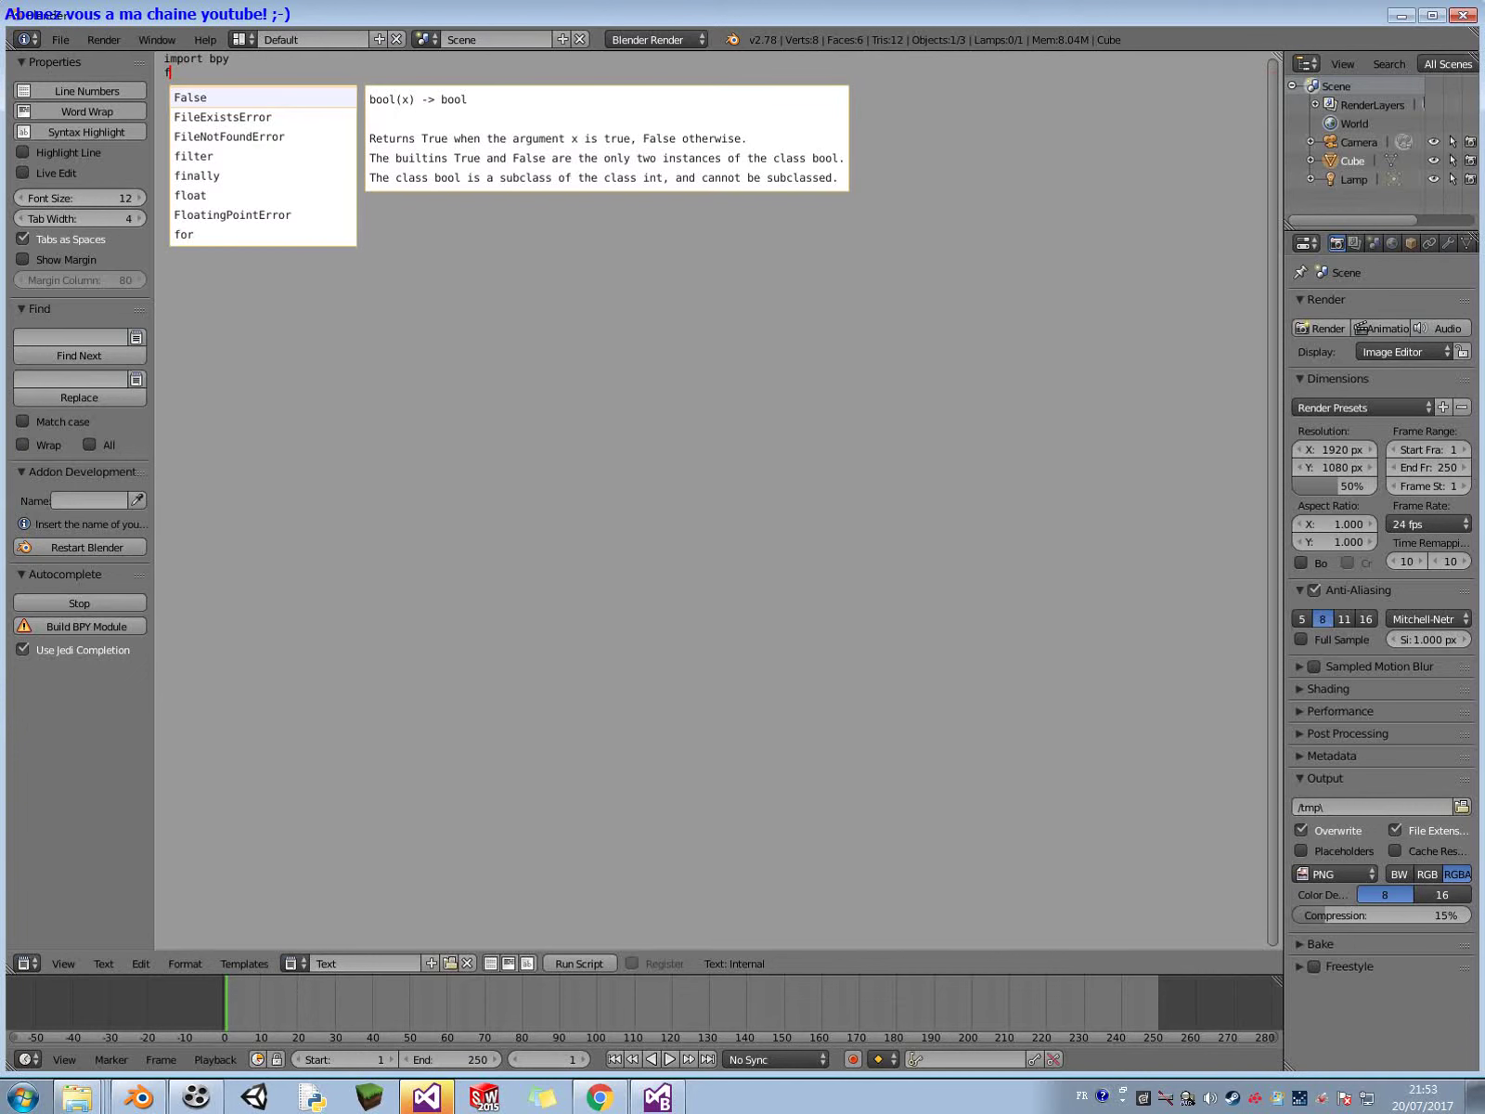
scroll(262, 165, down, 15)
scroll(262, 165, up, 8)
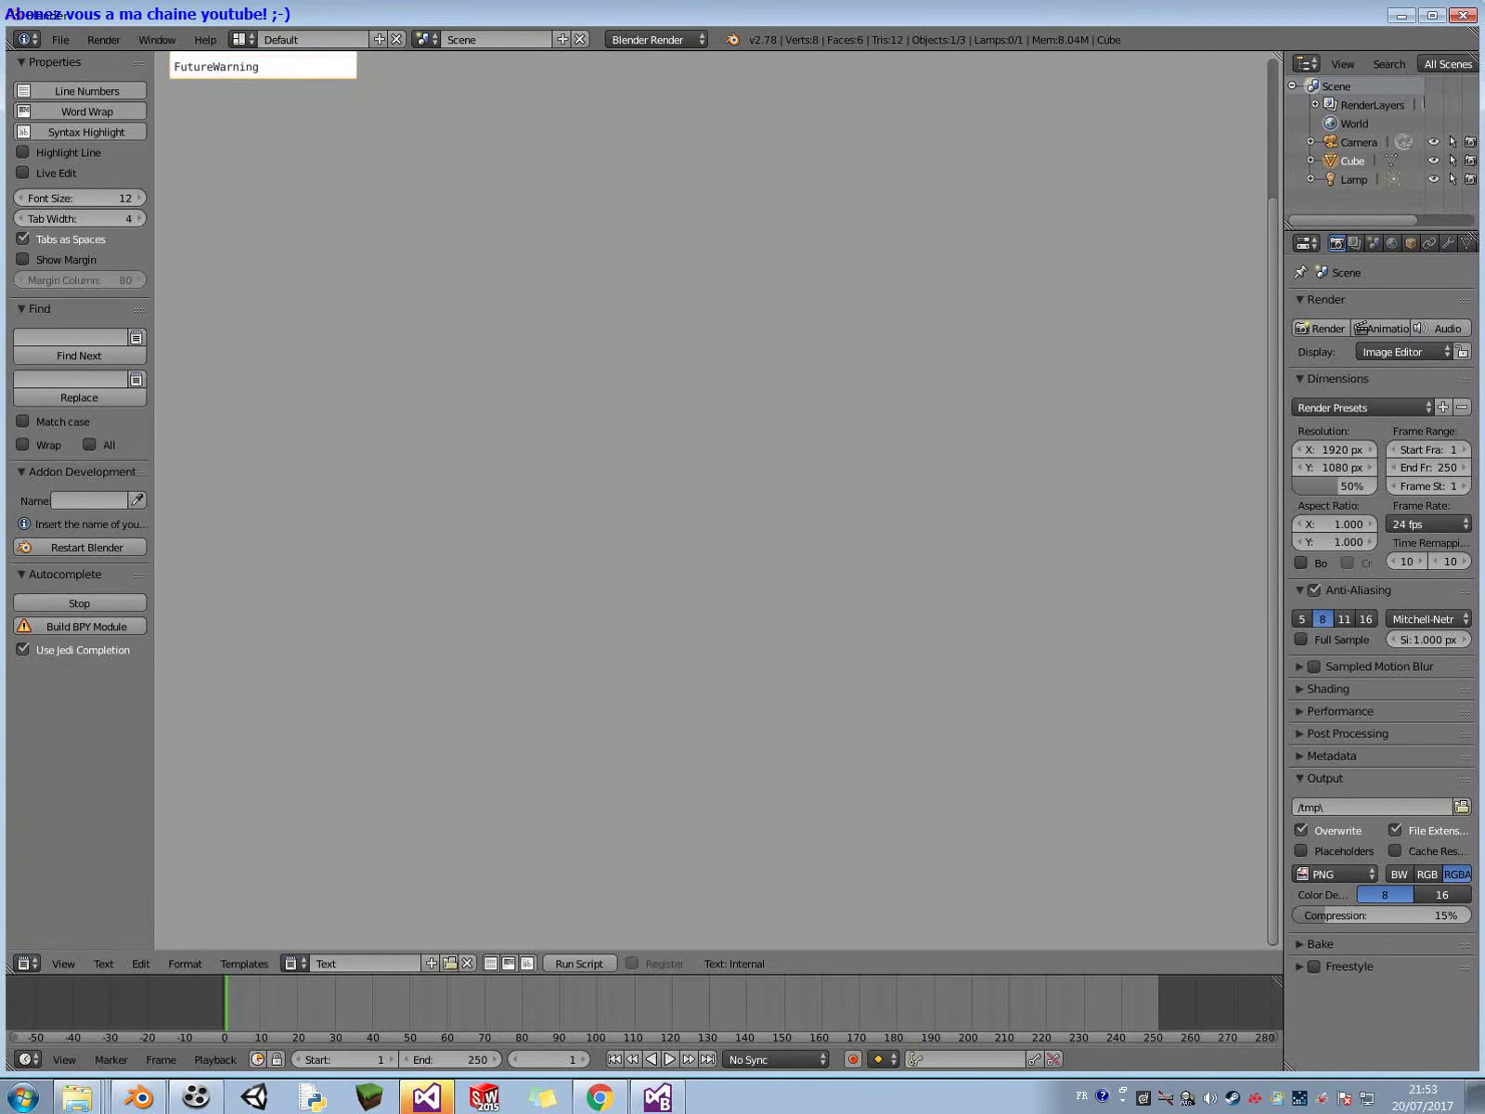
key(Down)
key(Down)
key(Down)
key(Down)
key(Down)
key(Up)
key(Up)
key(Up)
key(Up)
key(Up)
key(Up)
key(Up)
key(Up)
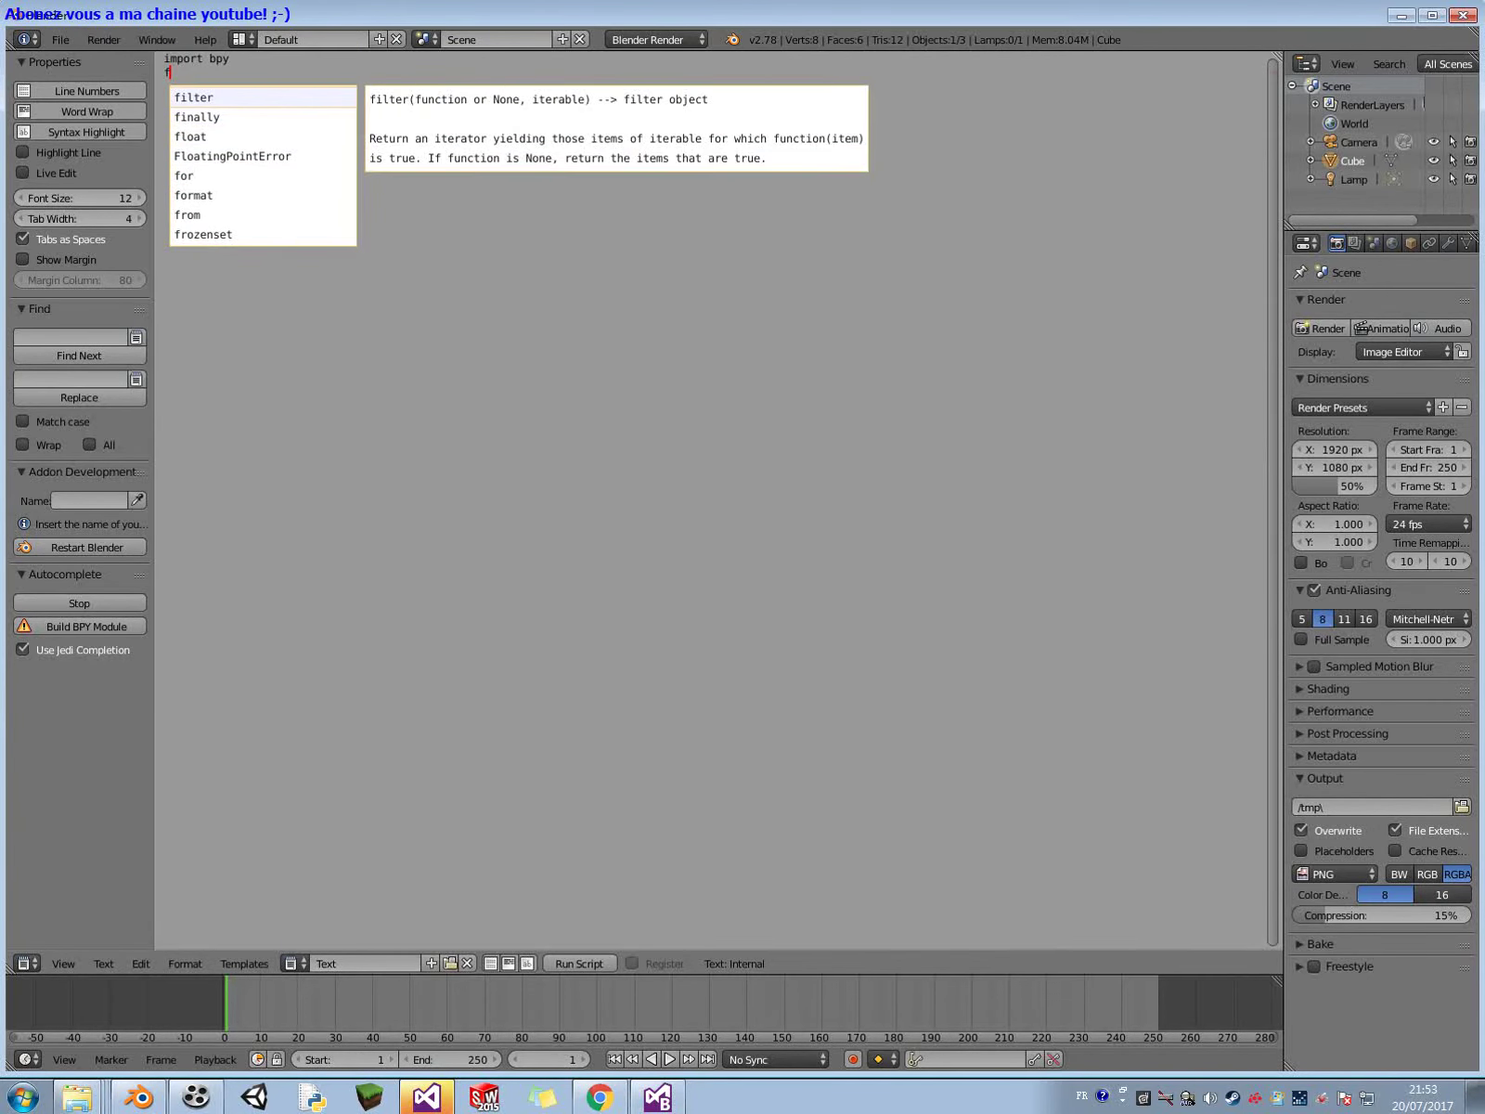
key(BackSpace)
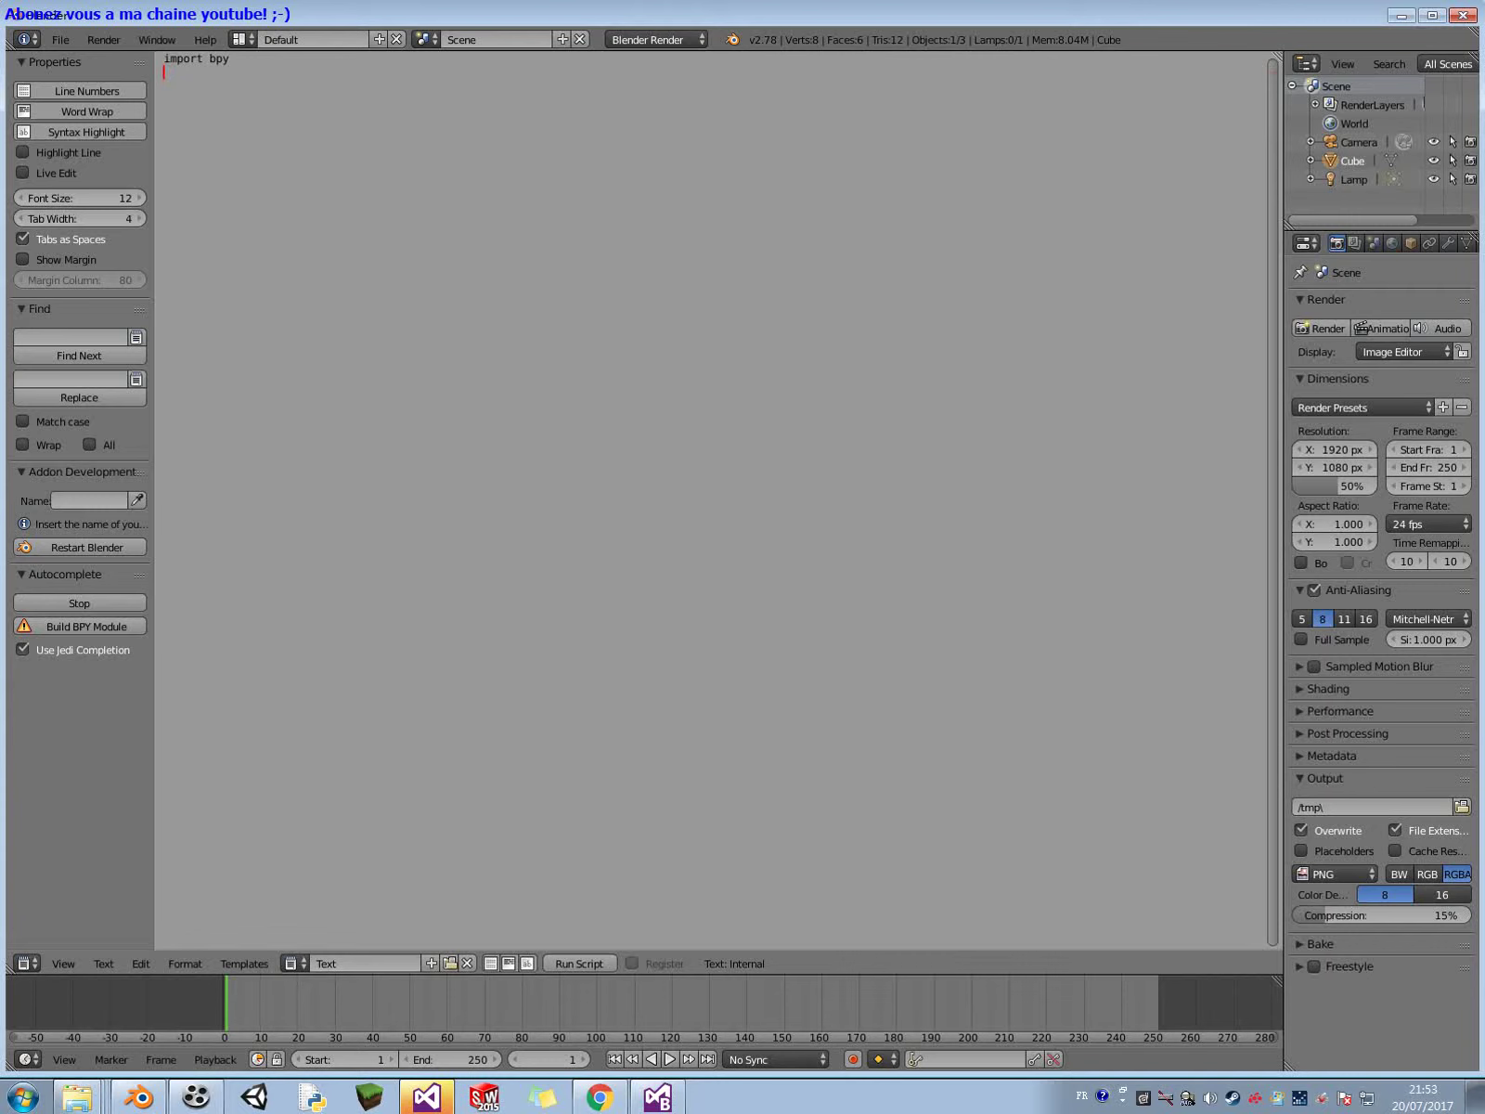